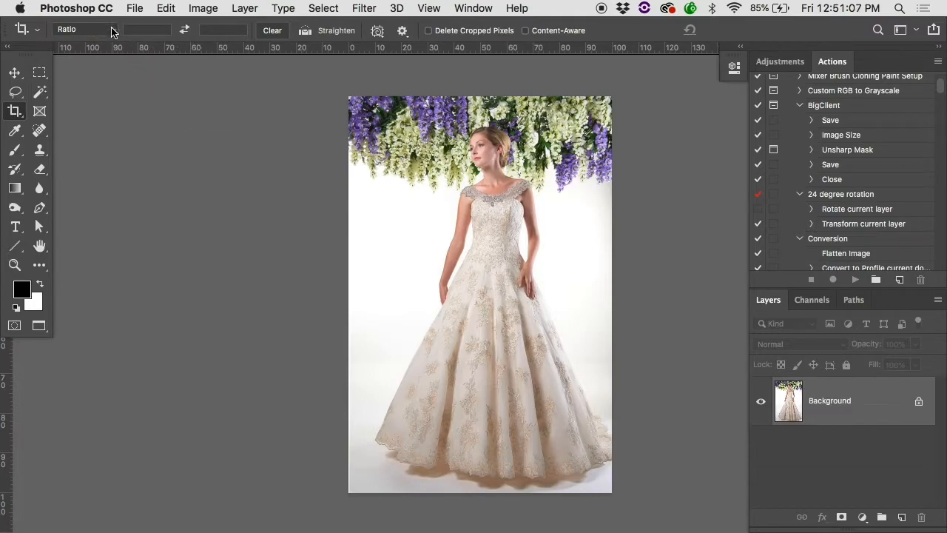
Crop the wedding dress photo to a 4:5 (8:10) ratio at full width, trimming its upper and lower edges
click(112, 31)
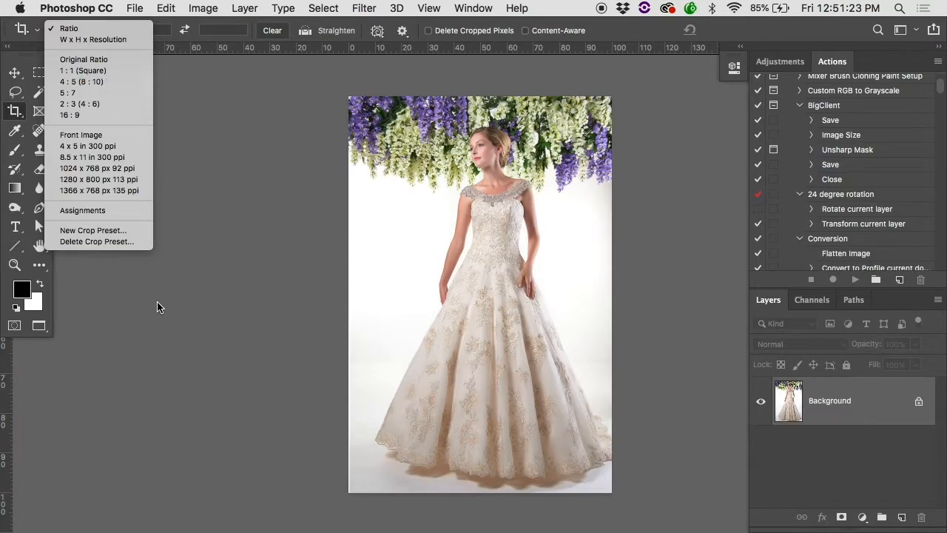
click(81, 81)
drag(325, 113, 627, 469)
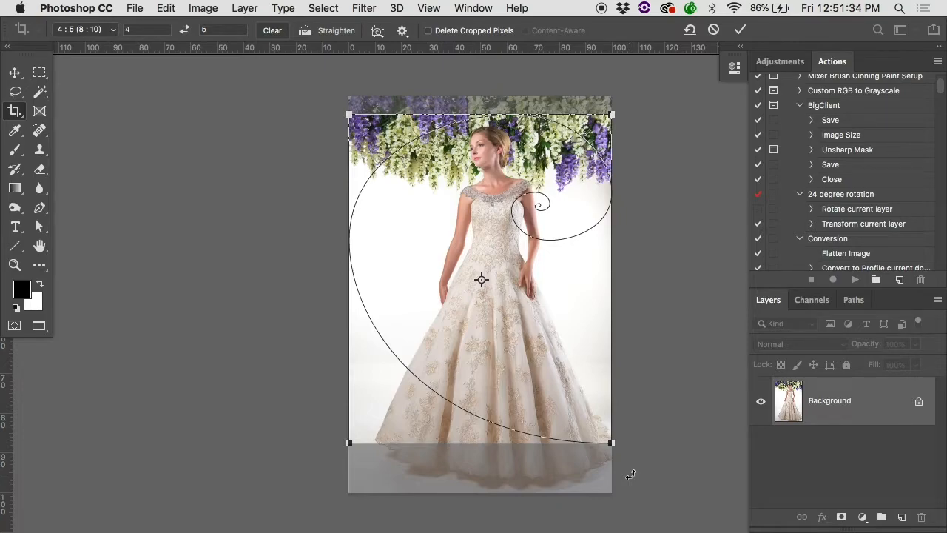
key(Return)
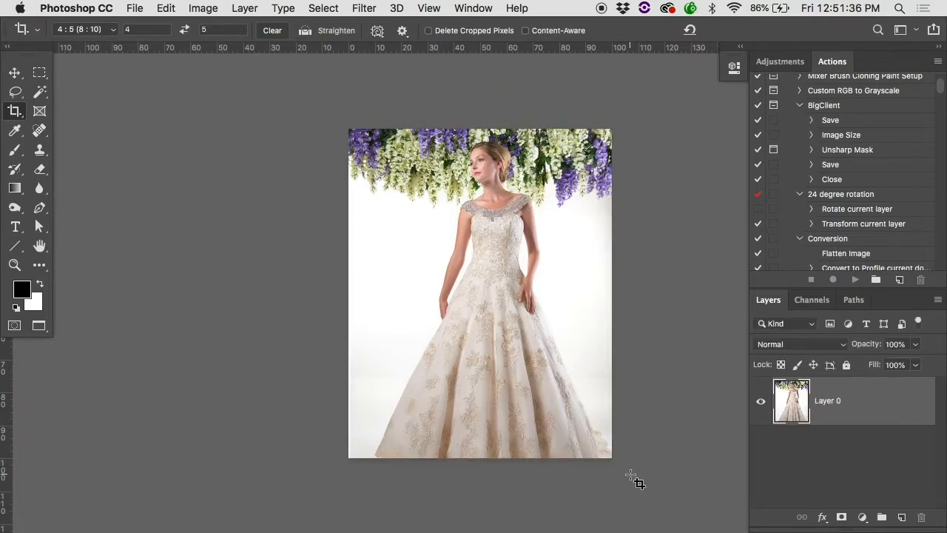
Undo and redo the 4:5 crop of the wedding dress photo, leaving it undone
key(super+z)
key(super+shift+z)
key(super+z)
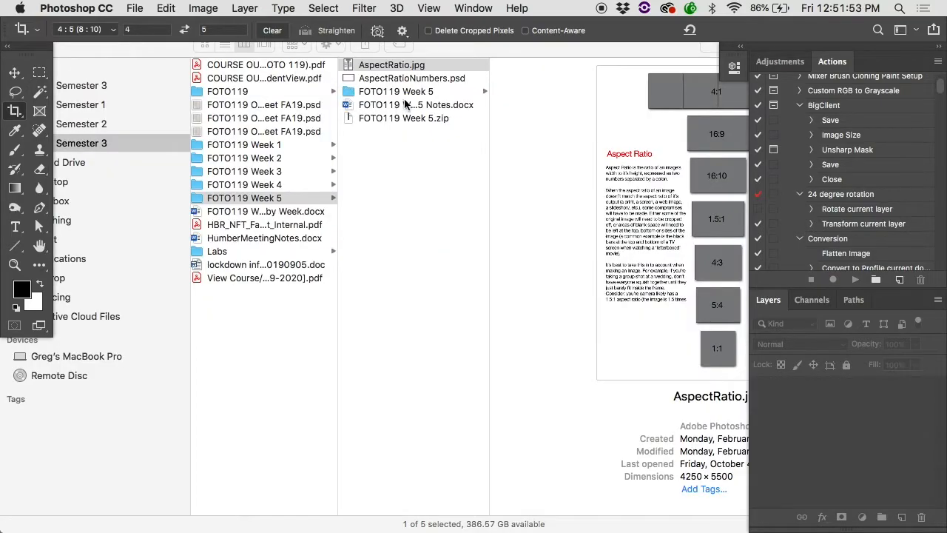
Switch to Finder and open the photo of the woman in sunglasses from the FOTO119 Week 5 folder in Photoshop
click(409, 100)
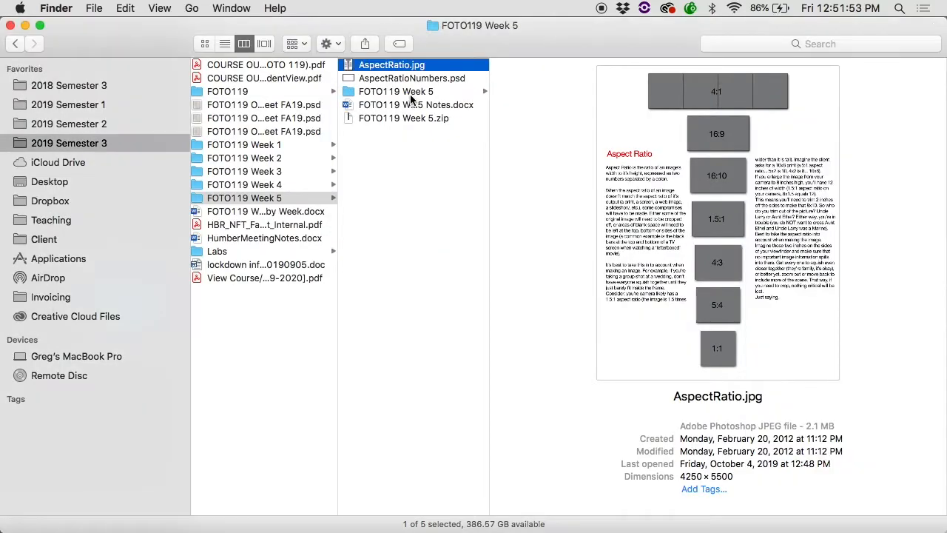
click(410, 95)
click(519, 67)
double_click(672, 106)
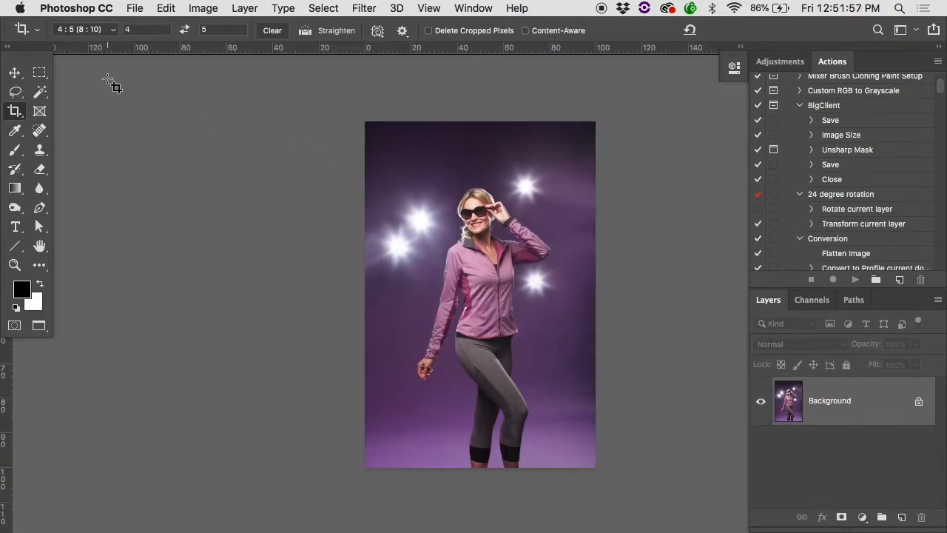
Choose the 2:3 (4:6) crop ratio, swap it to 3:2 and try a landscape crop on the photo
click(113, 29)
click(103, 50)
click(185, 29)
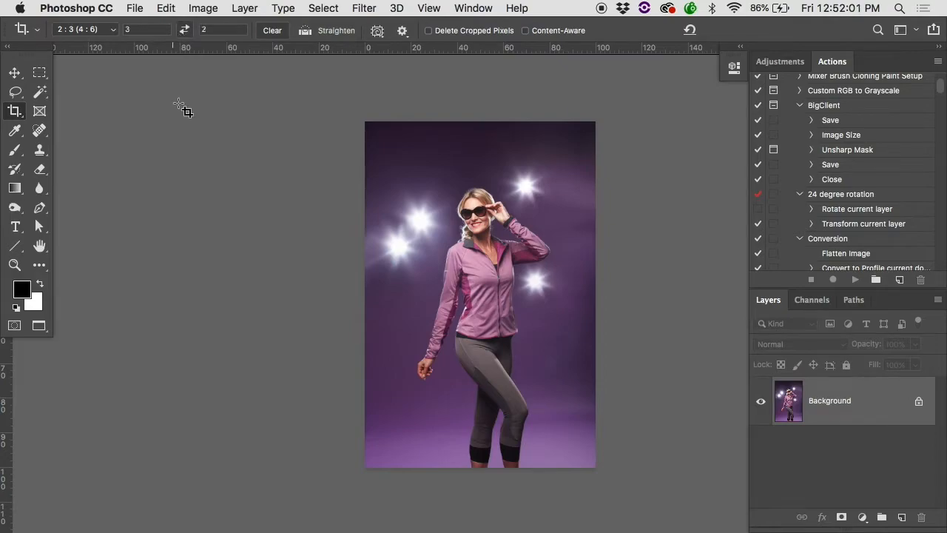
drag(359, 115, 590, 477)
key(Escape)
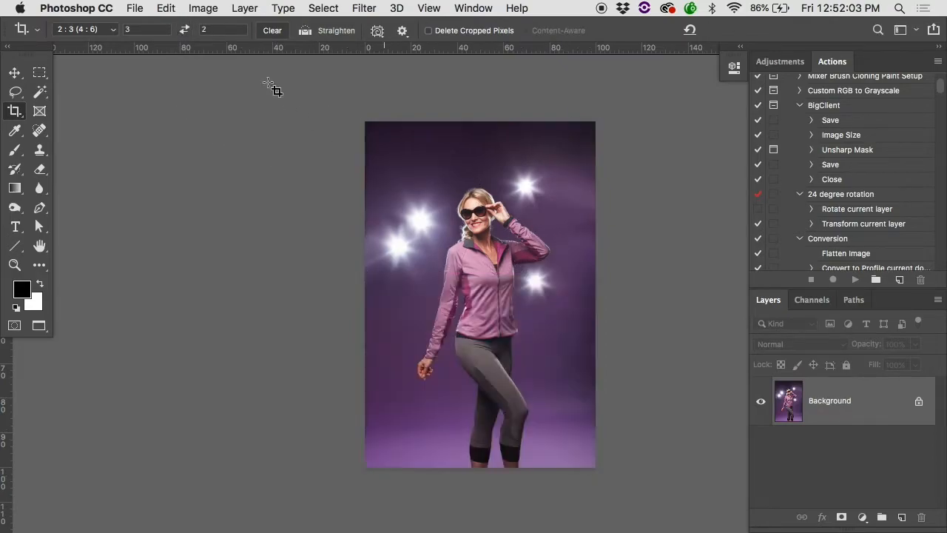
Swap the ratio back to 2:3 and crop the photo in portrait orientation, keeping the whole image
click(185, 30)
drag(355, 114, 632, 531)
key(Return)
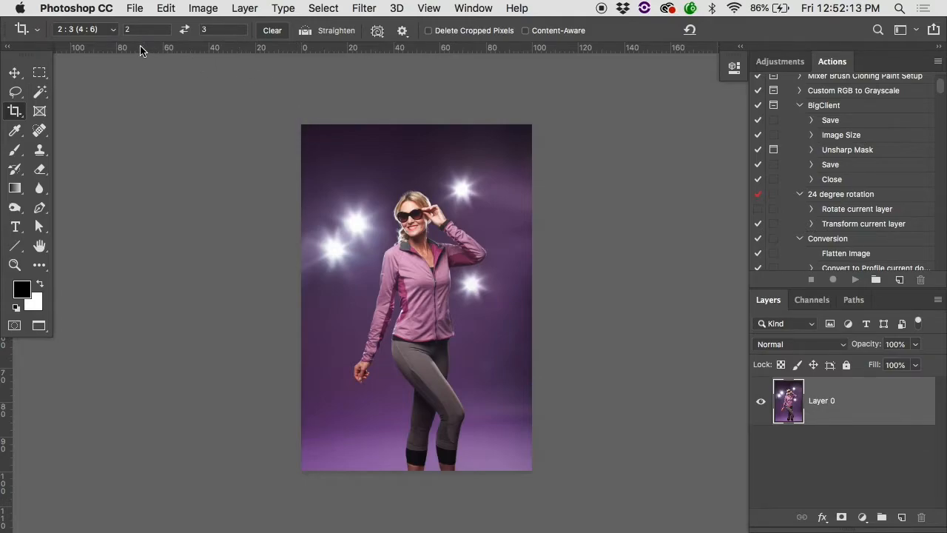
Crop the whole photo to 4 x 6 in at 300 ppi, based on the 4 x 5 in 300 ppi preset
click(113, 30)
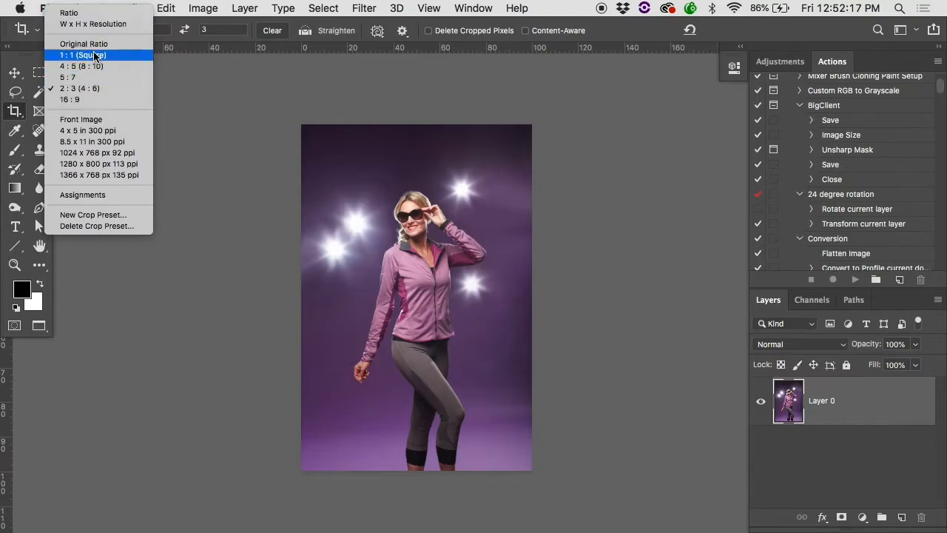
click(100, 131)
click(205, 29)
text(6)
key(Return)
drag(271, 78, 560, 501)
key(Return)
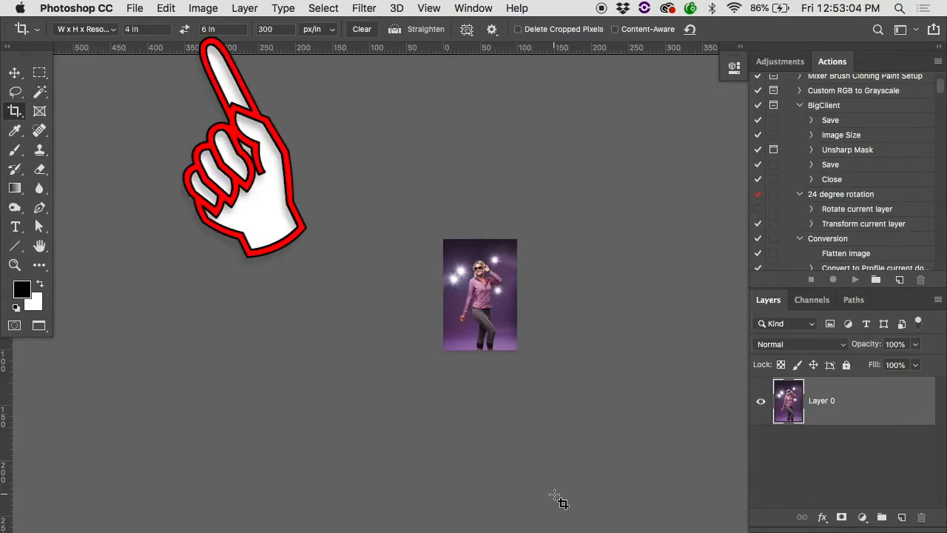
Set the crop size to 5 in wide by 7 in high, keeping the W x H x Resolution mode
click(115, 30)
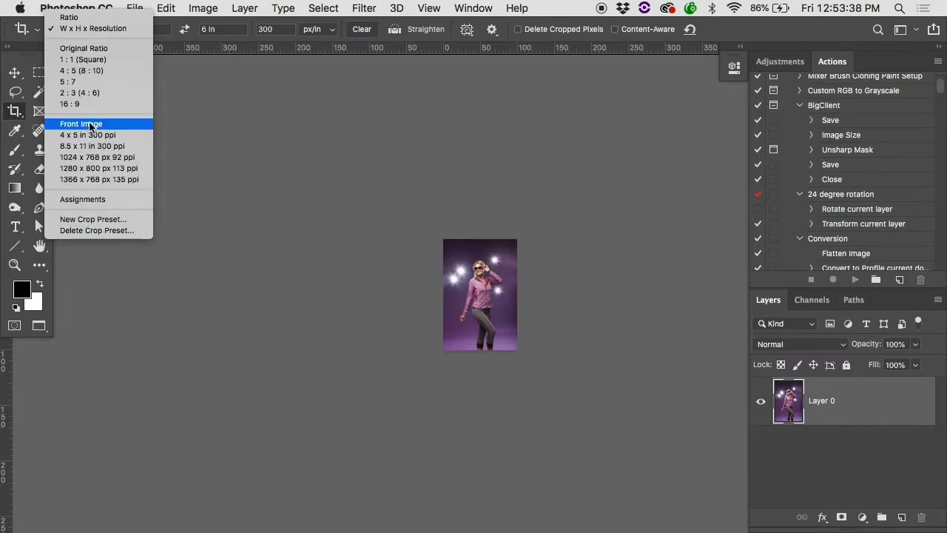
click(100, 30)
click(145, 31)
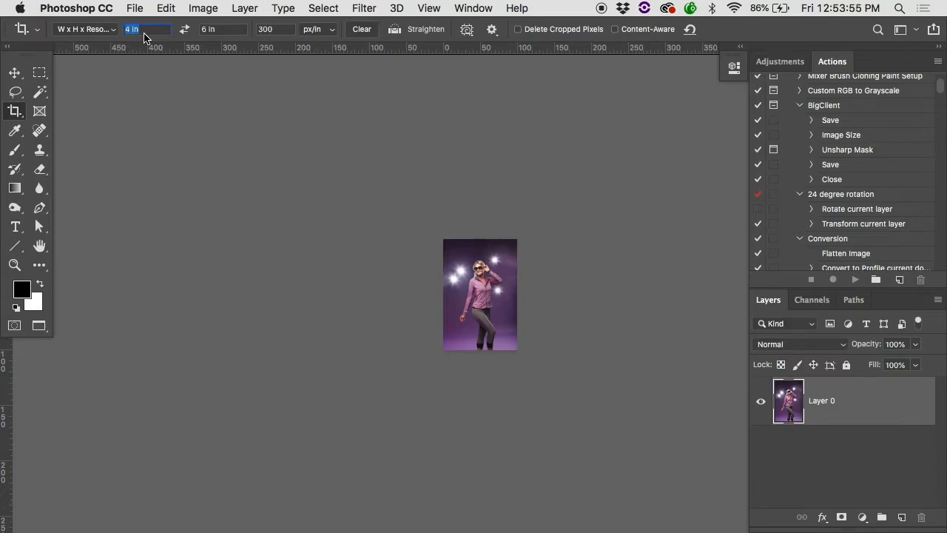
text(5)
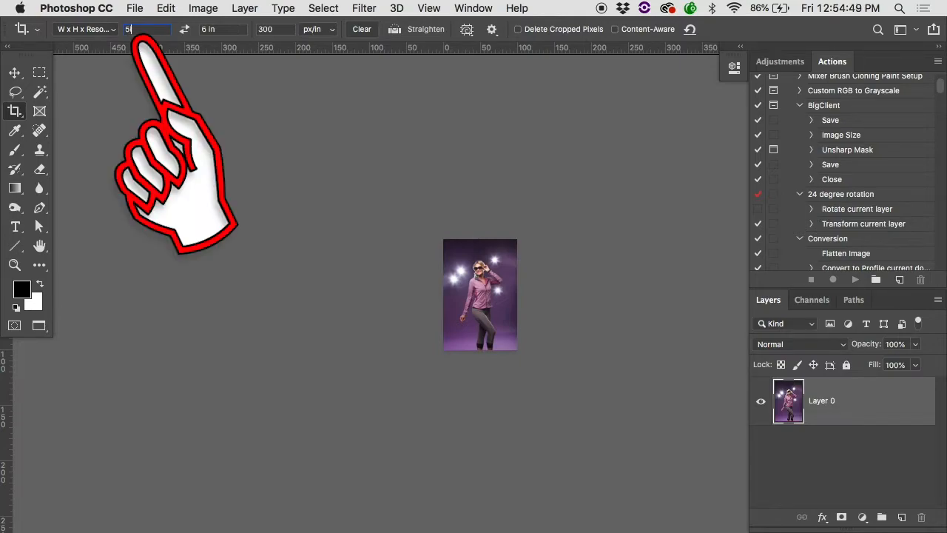
key(Tab)
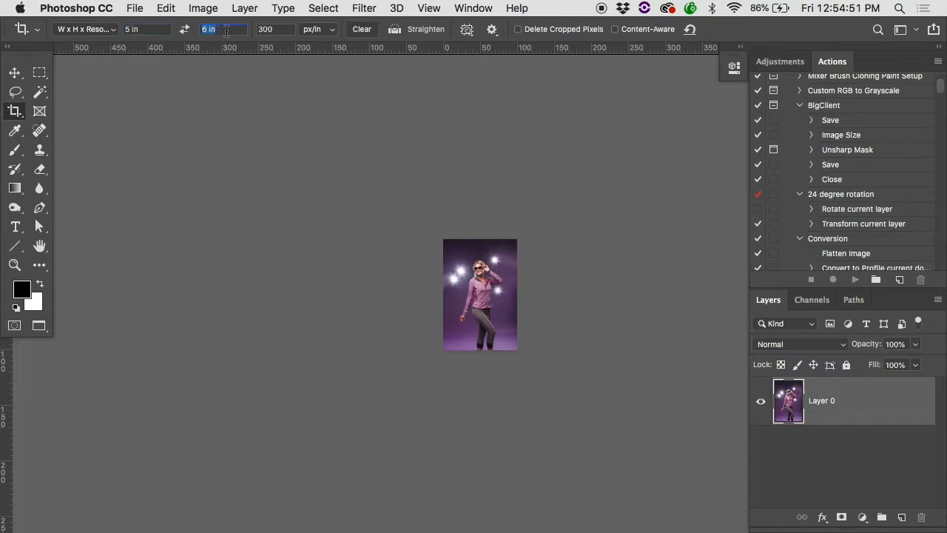
text(7)
key(Return)
Switch the crop resolution unit to px/cm and back to px/in
click(314, 31)
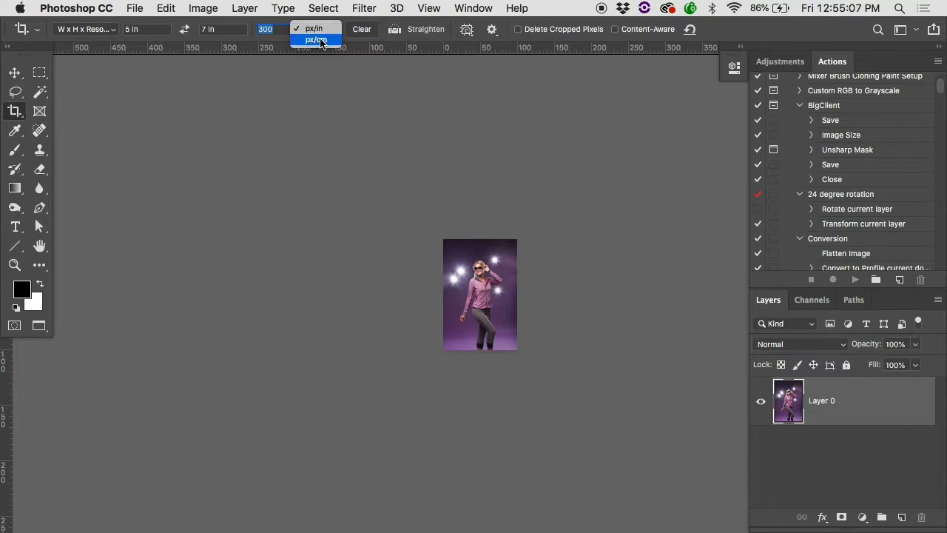
click(321, 42)
click(321, 32)
click(322, 23)
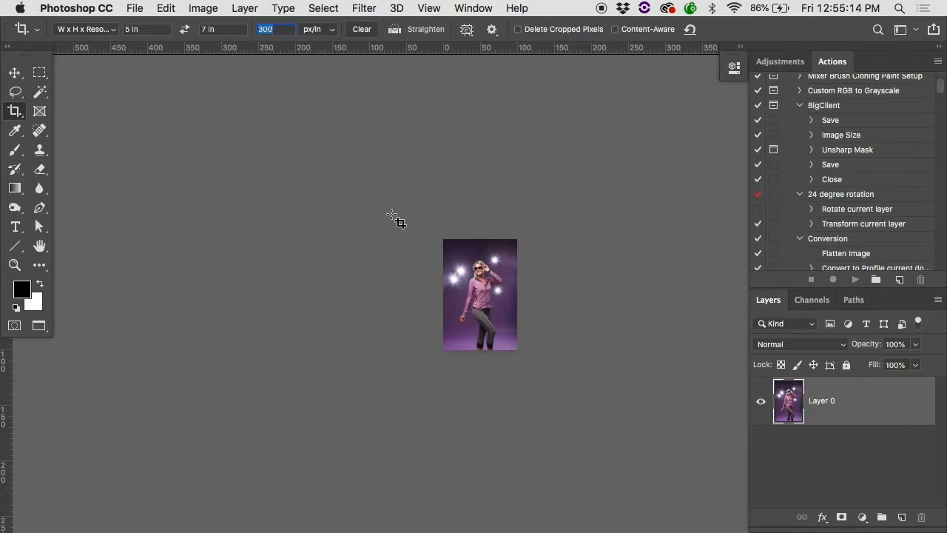
Draw a 5 x 7 in crop frame across the photo's full width and show the Rule of Thirds overlay
key(ctrl+0)
drag(365, 122, 630, 486)
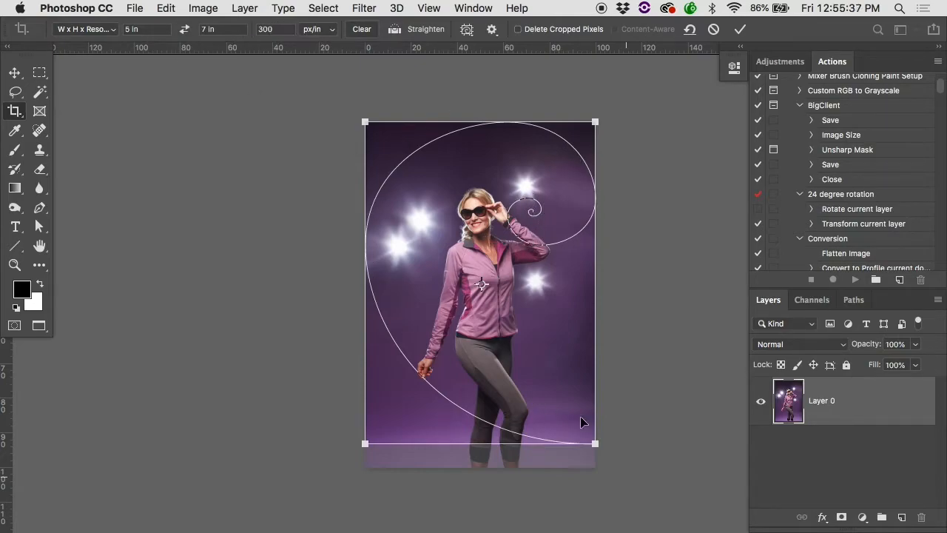
click(468, 30)
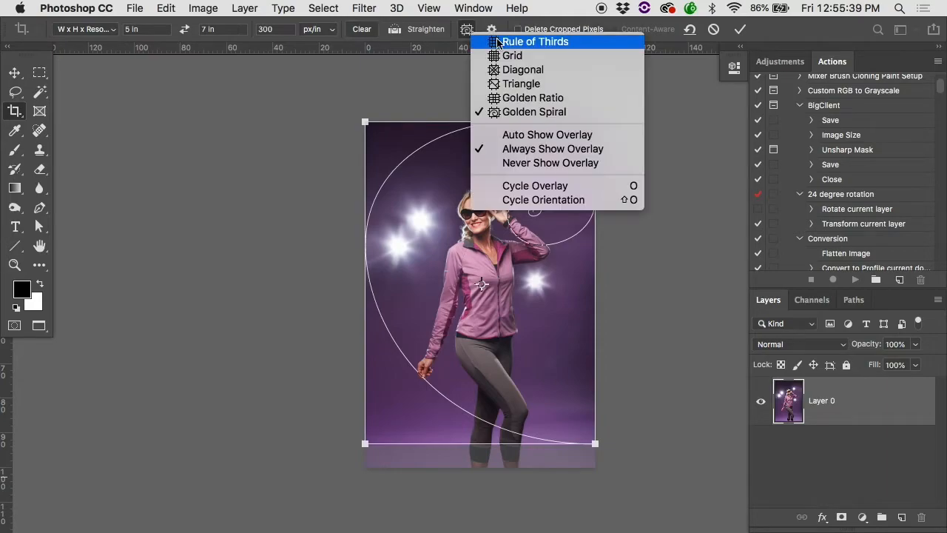
click(497, 43)
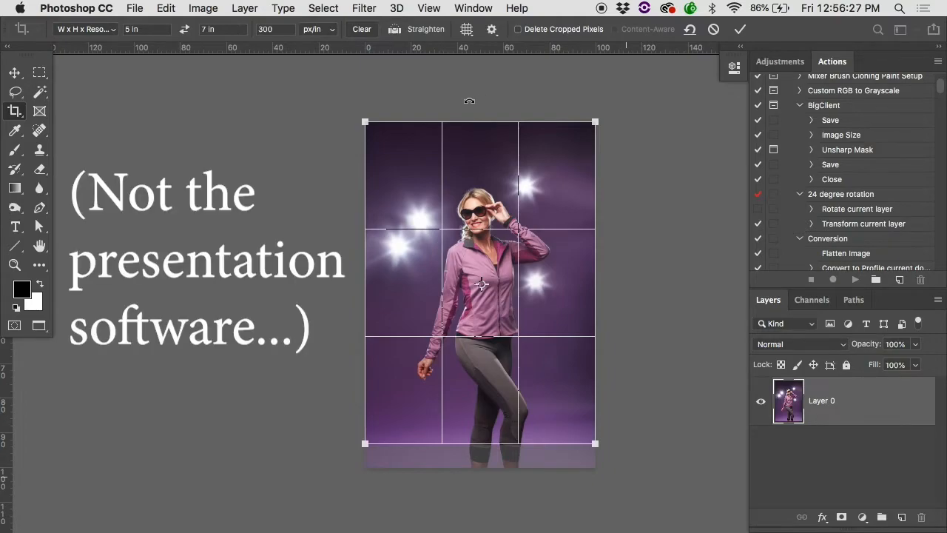
Shrink the crop frame and position it over the model's upper body, aligning her with the right-hand thirds line
drag(366, 443, 429, 359)
drag(519, 293, 465, 322)
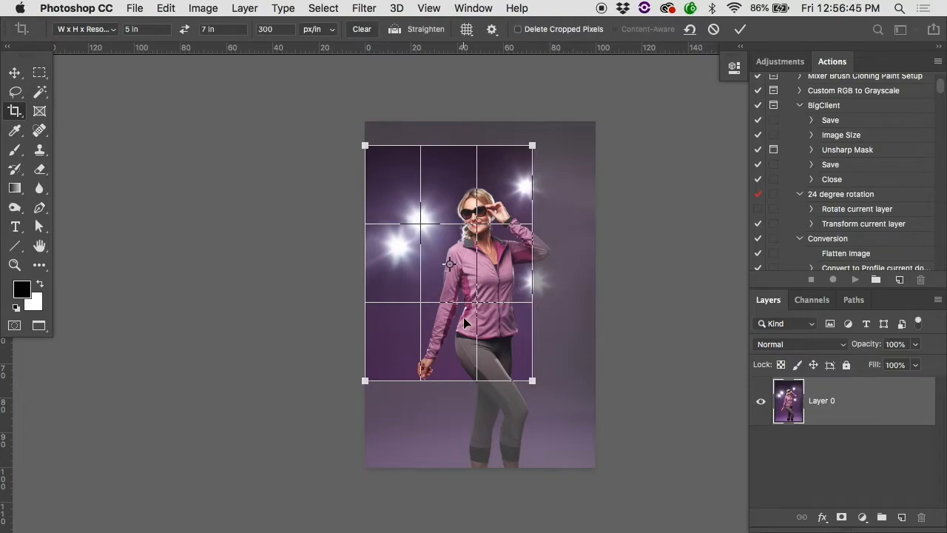
drag(464, 319, 472, 318)
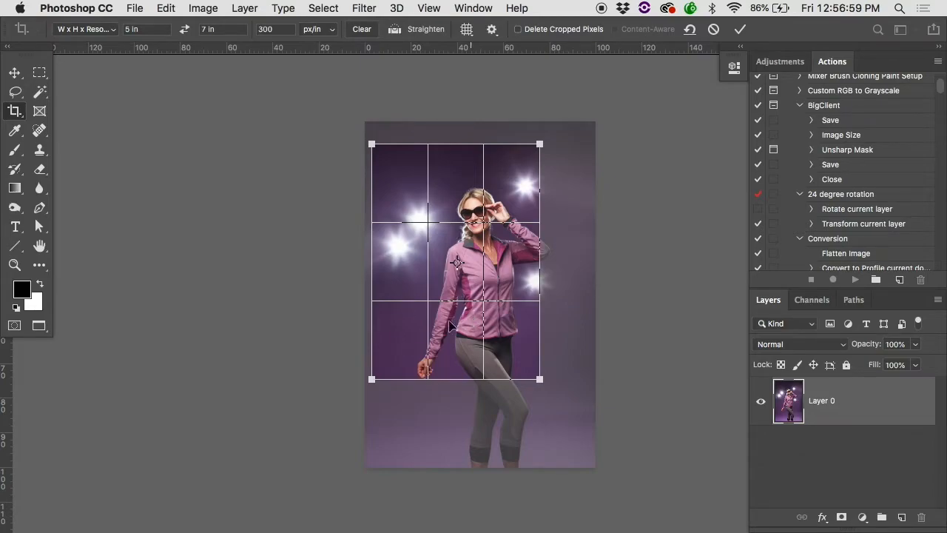
Set the crop overlay to Auto Show Overlay and resize the crop frame from its lower right corner
click(467, 31)
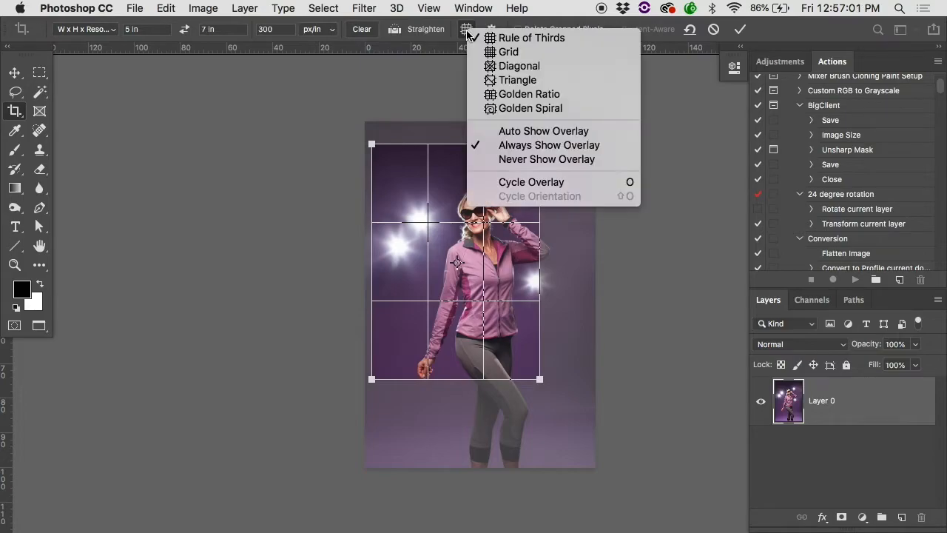
click(513, 133)
drag(538, 379, 572, 348)
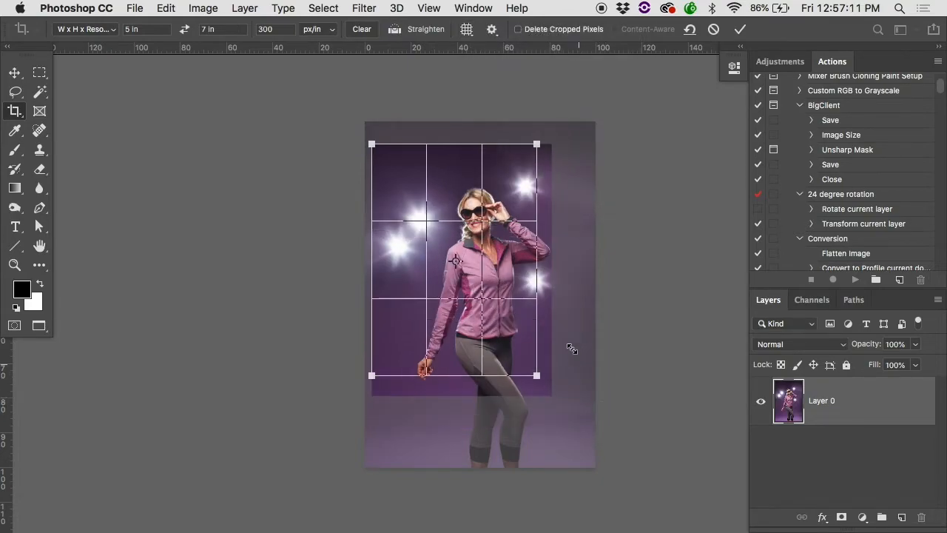
drag(538, 375, 562, 399)
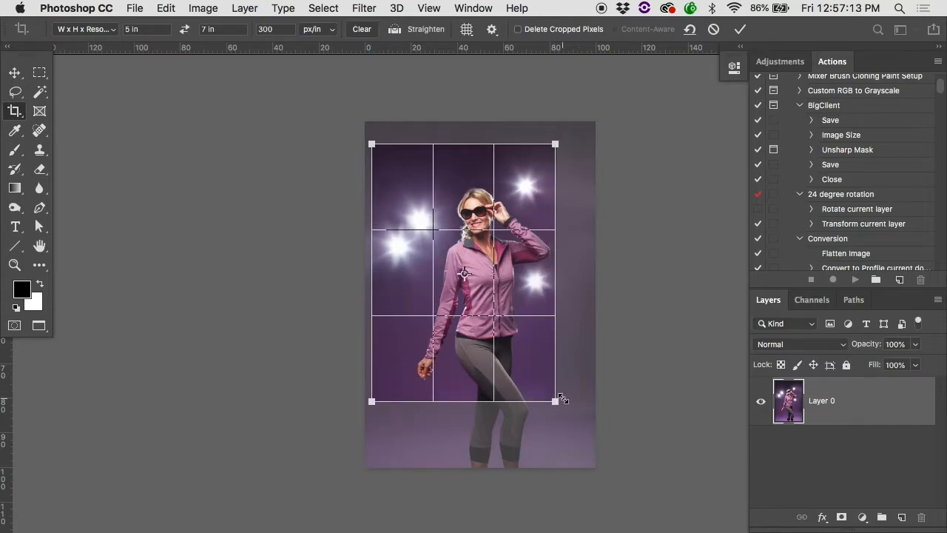
Set the crop overlay to Never Show Overlay and shrink the crop frame to cut through the model's raised elbow
click(467, 29)
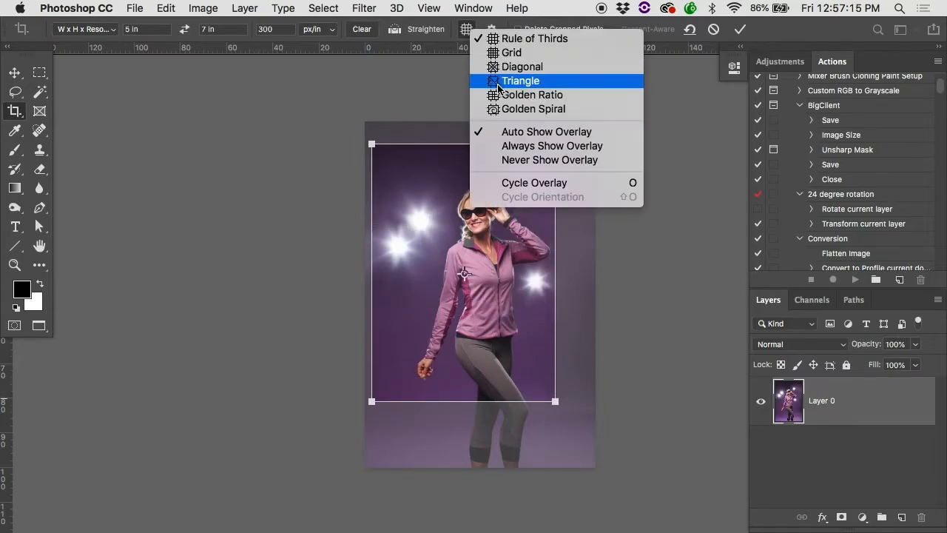
click(531, 161)
drag(555, 401, 539, 378)
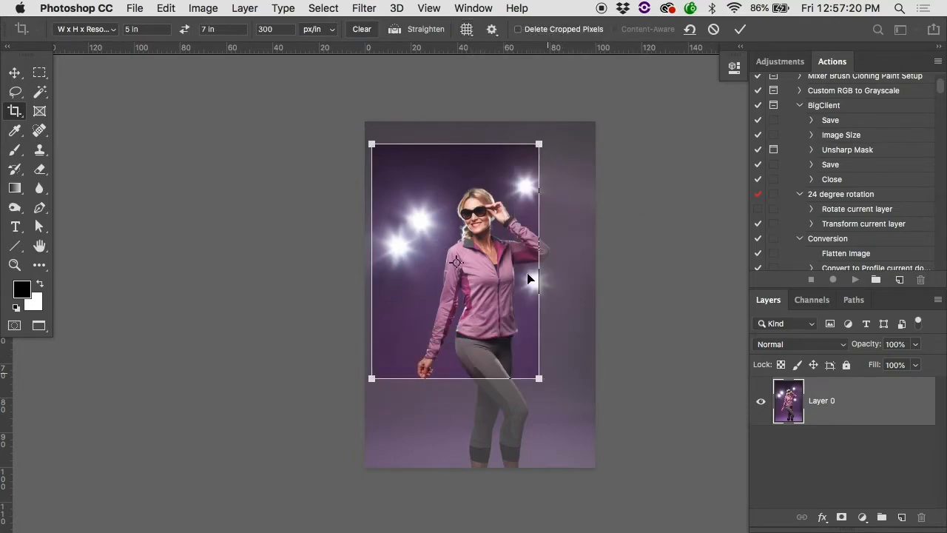
Show the Grid overlay and reposition the crop frame so it encloses the model's head, arms and hips
click(467, 28)
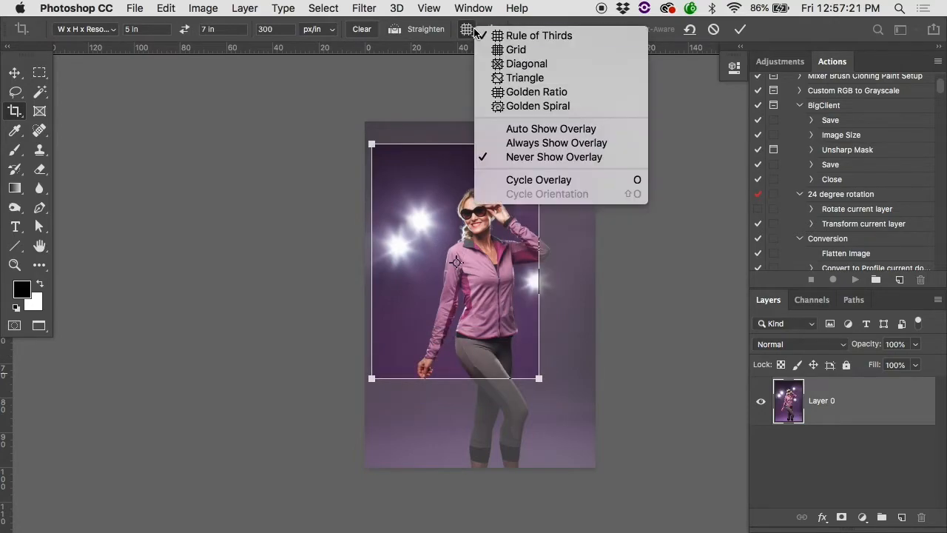
click(516, 49)
drag(475, 236, 499, 253)
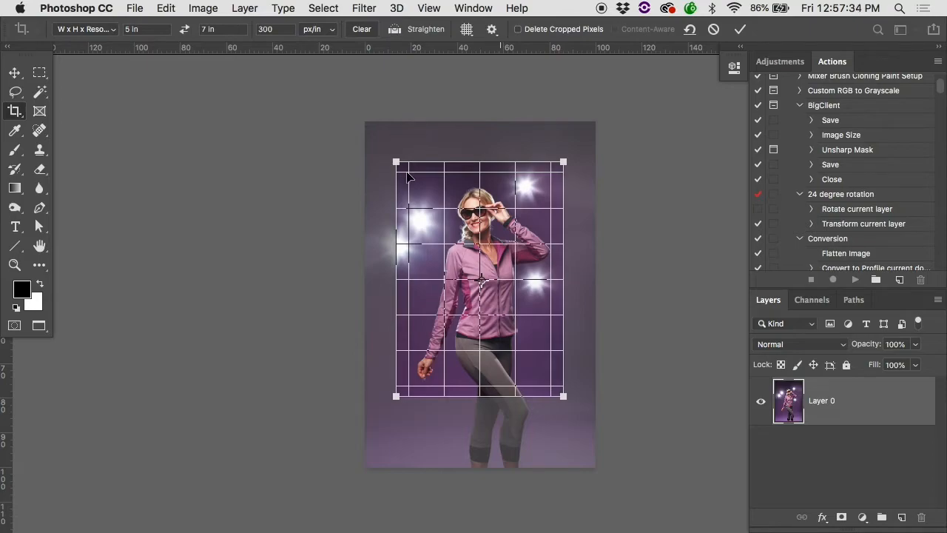
mouse_move(388, 152)
mouse_down()
mouse_move(381, 163)
mouse_move(422, 139)
mouse_move(388, 152)
mouse_up()
click(467, 30)
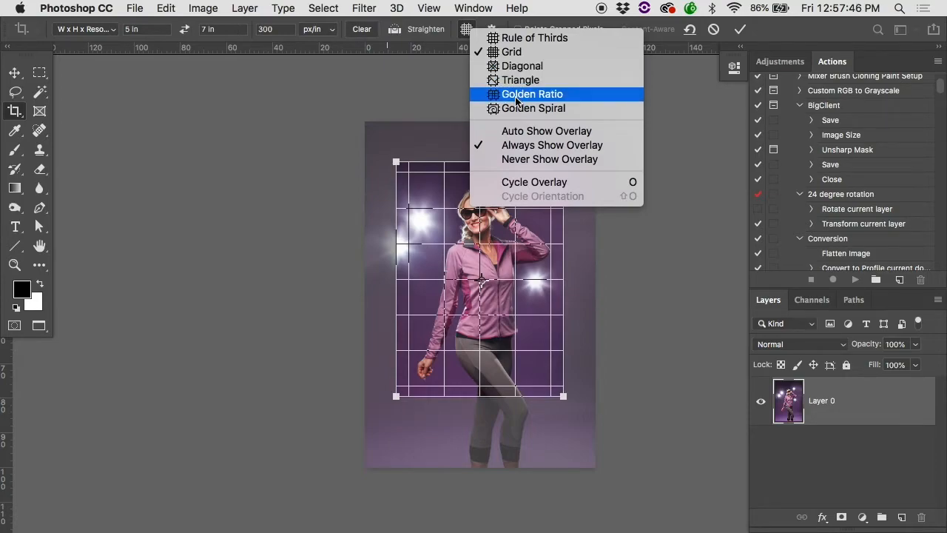
click(495, 34)
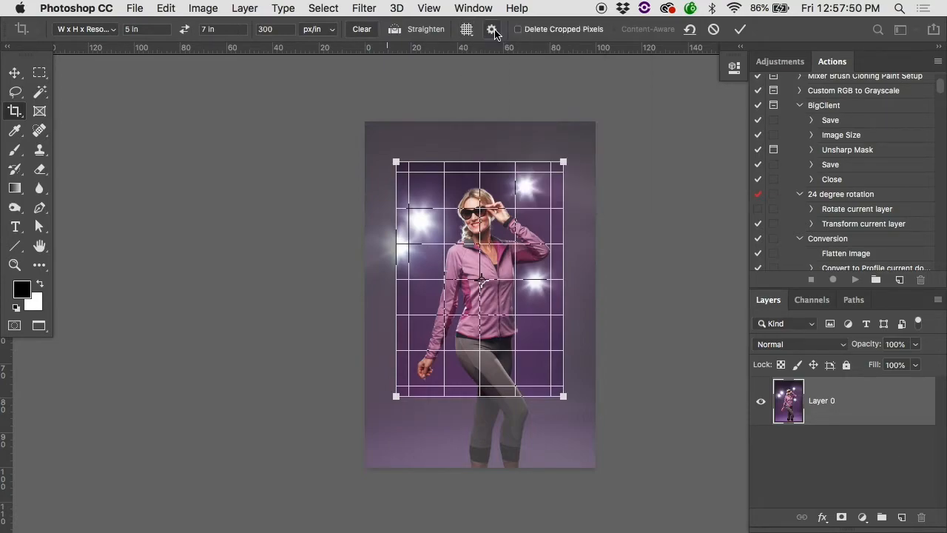
drag(408, 185, 462, 211)
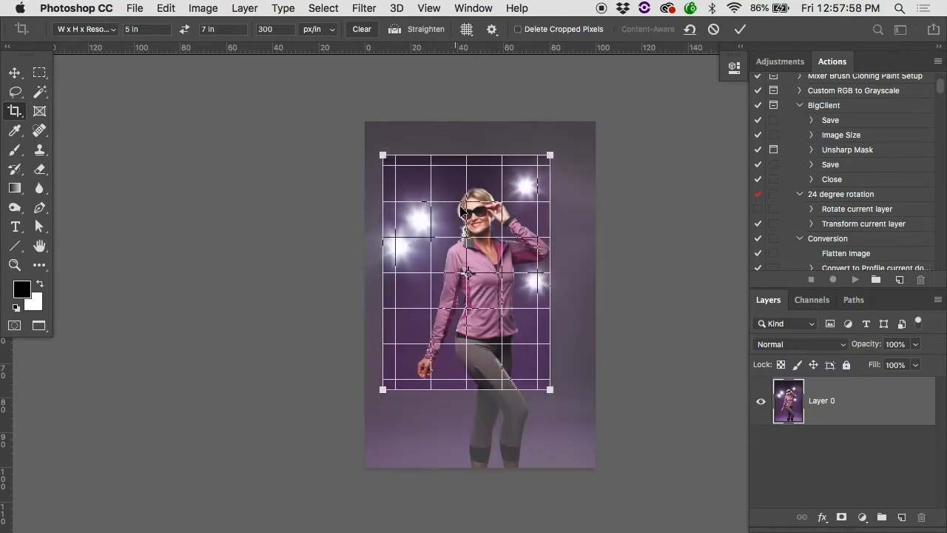
Turn off Classic Mode for cropping and shift the photo beneath the crop frame
click(492, 30)
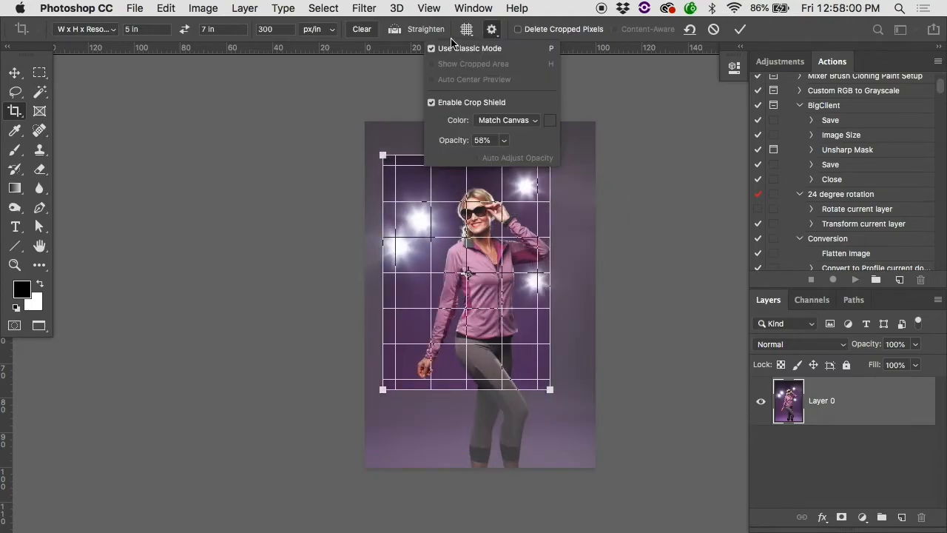
click(432, 49)
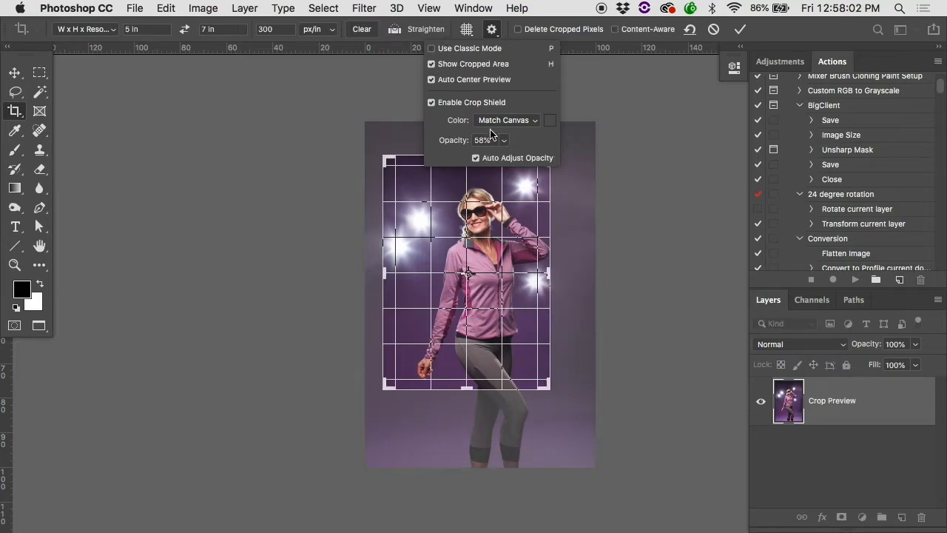
click(476, 218)
drag(470, 251, 255, 236)
key(super+r)
Turn Classic Mode on for the active crop and switch it back off
click(491, 29)
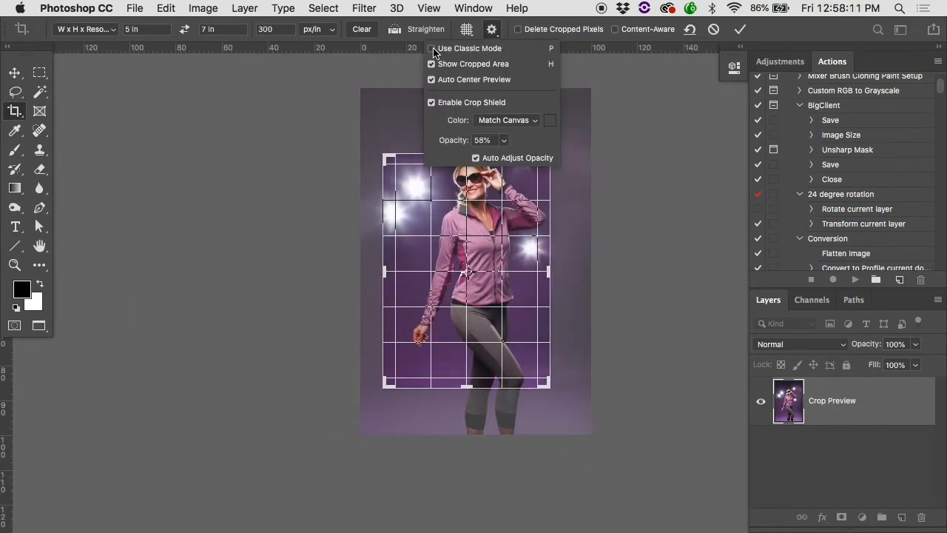
click(432, 48)
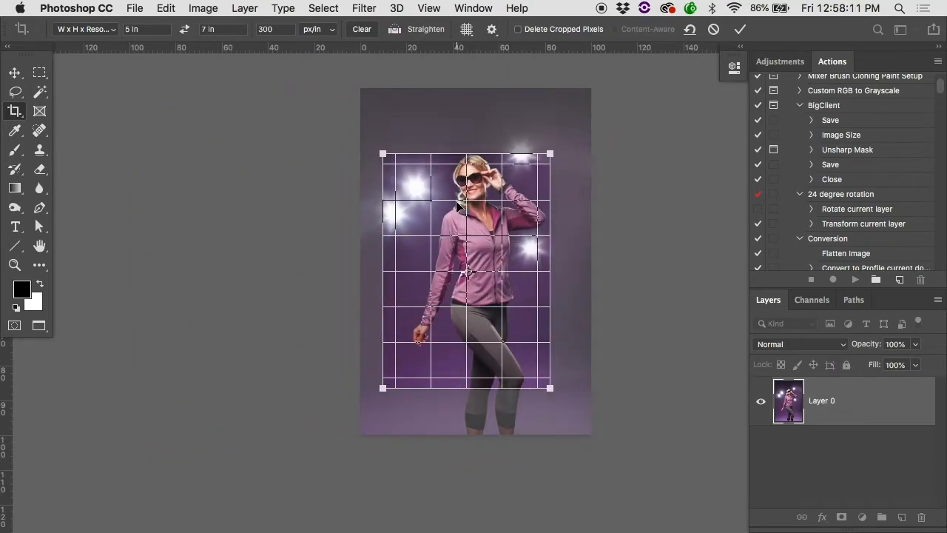
click(492, 29)
click(435, 50)
Shift the crop frame relative to the photo so the model sits nearer its centre, and cancel the crop
drag(447, 227, 467, 207)
drag(454, 241, 472, 231)
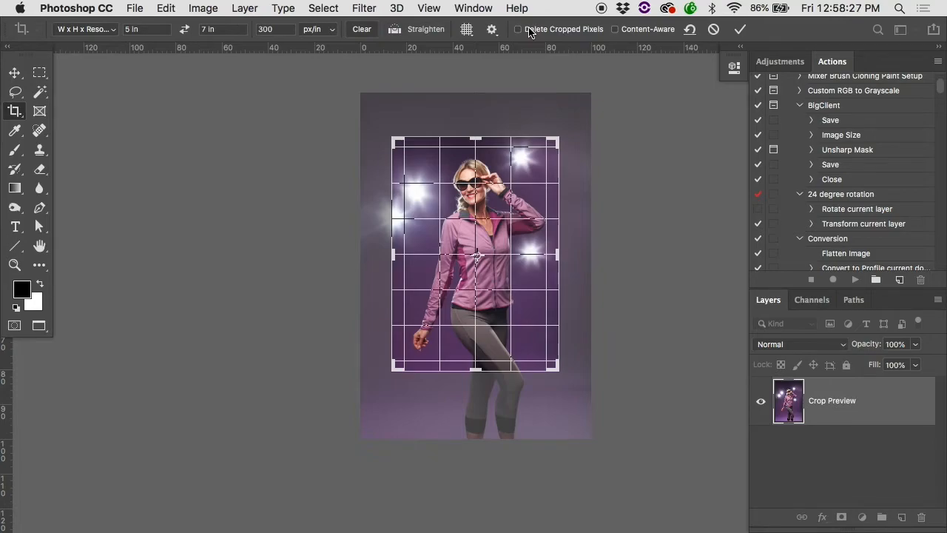
key(Escape)
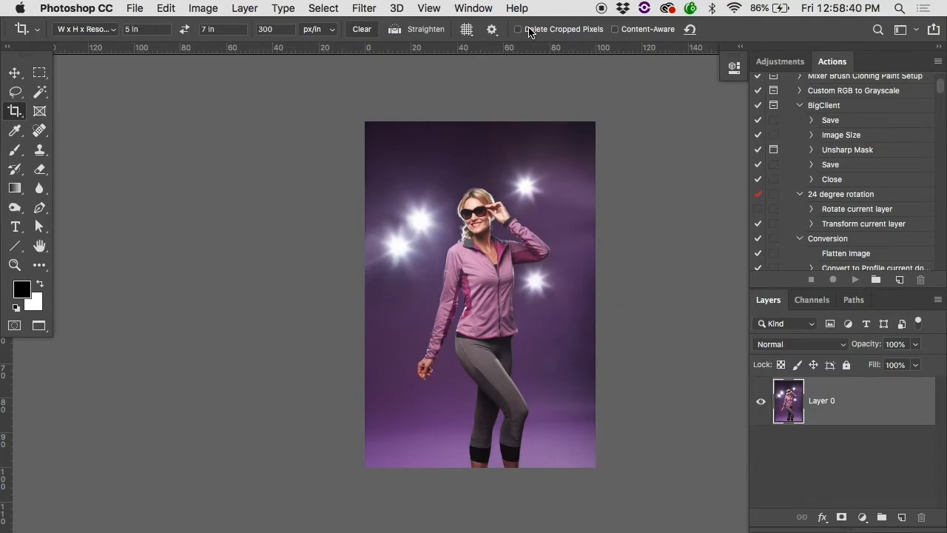
Move the photo layer completely off the left side of the canvas and bring it back into place
key(v)
drag(457, 296, 204, 287)
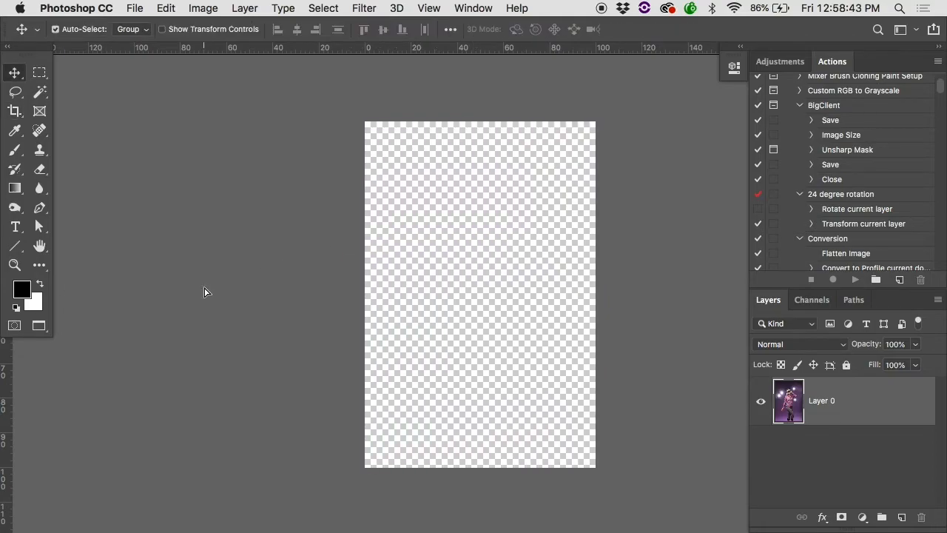
drag(288, 268, 539, 226)
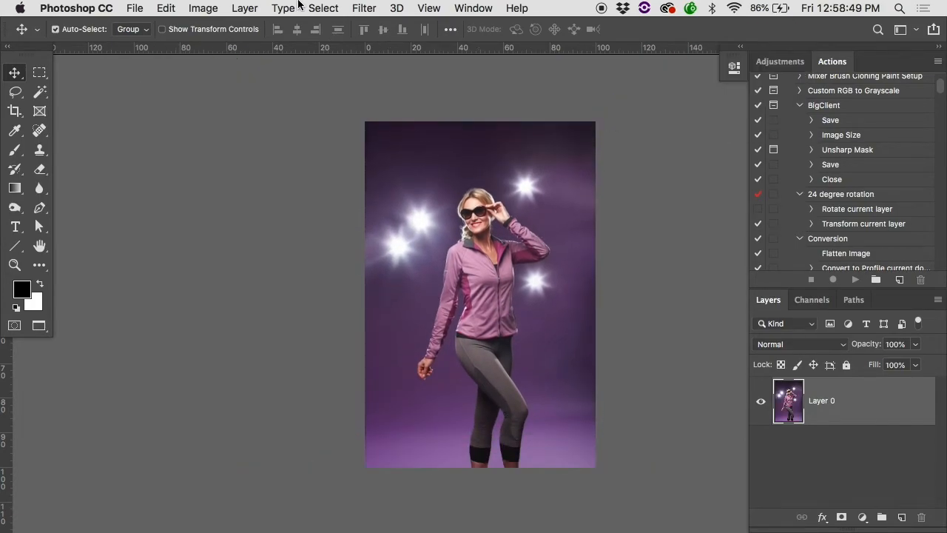
Resize the image to 6 inches wide with proportional height, and undo the resize
click(191, 7)
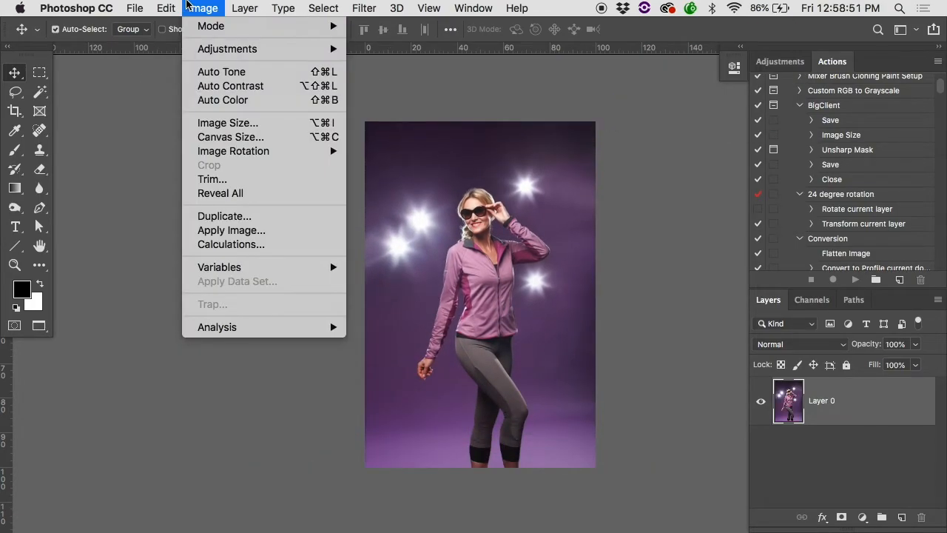
click(244, 122)
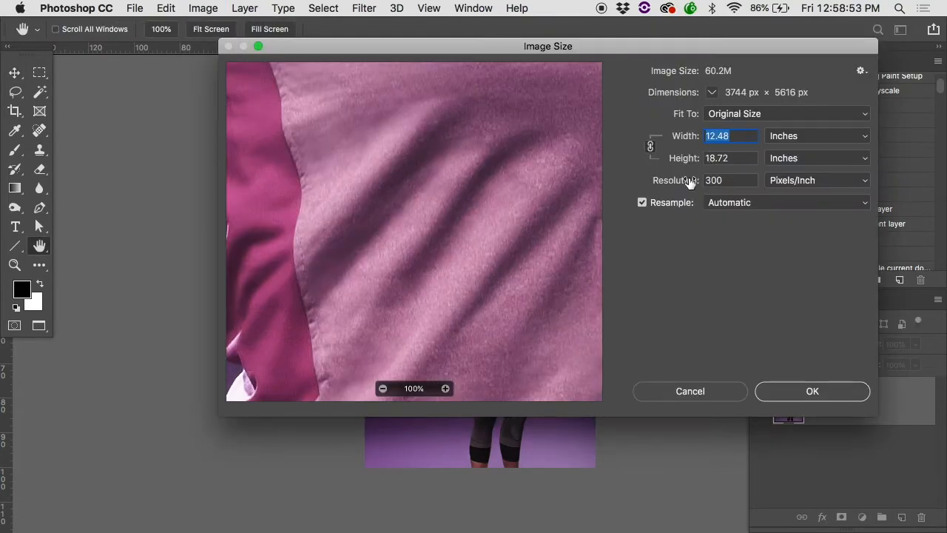
text(6)
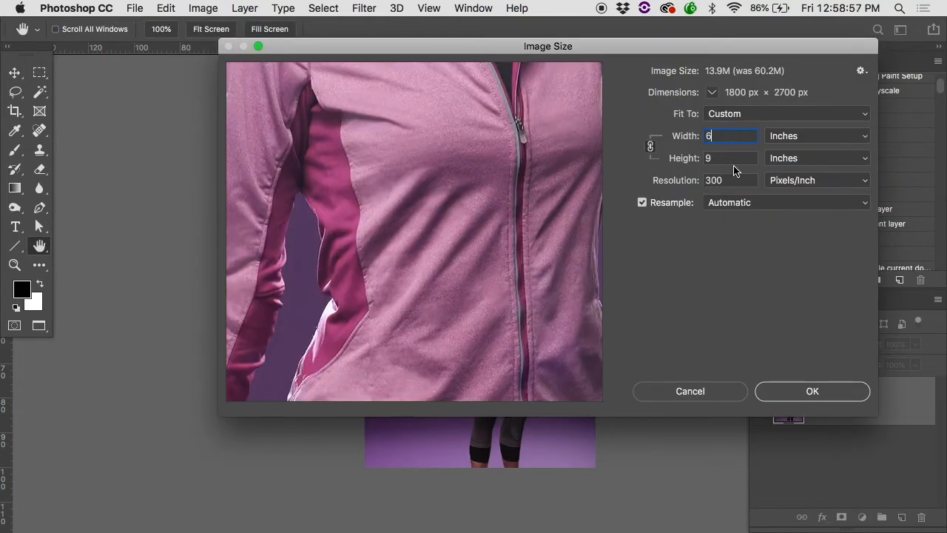
click(804, 394)
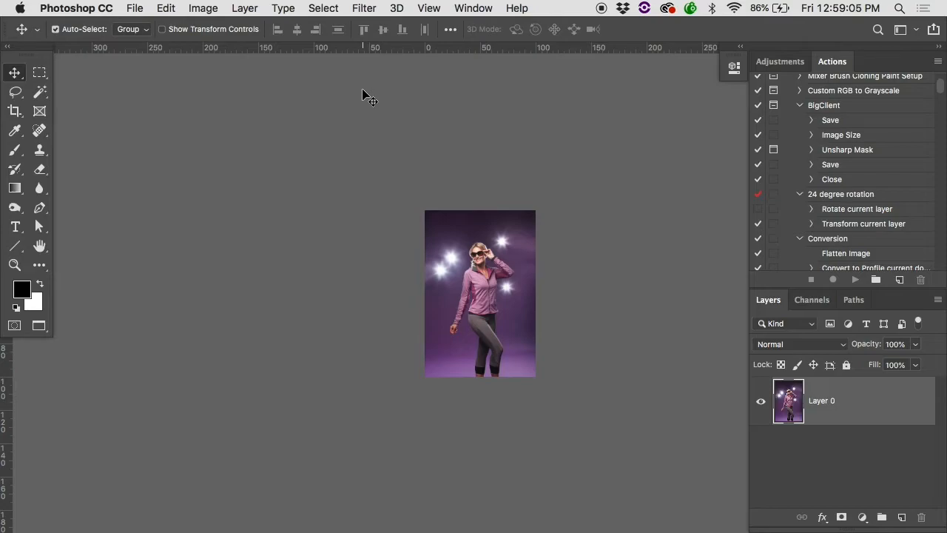
key(super+plus)
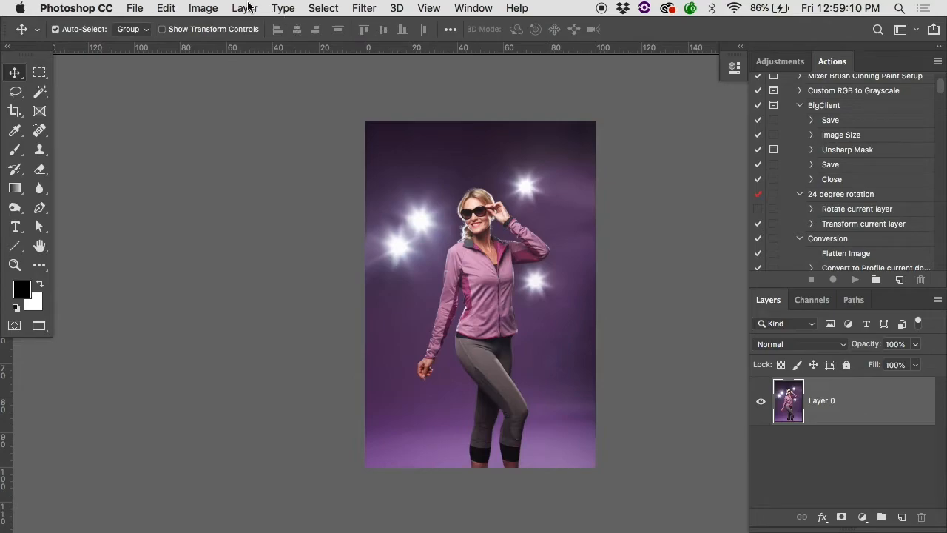
Move the photo layer past the canvas's lower right corner and return it to its original position
click(204, 7)
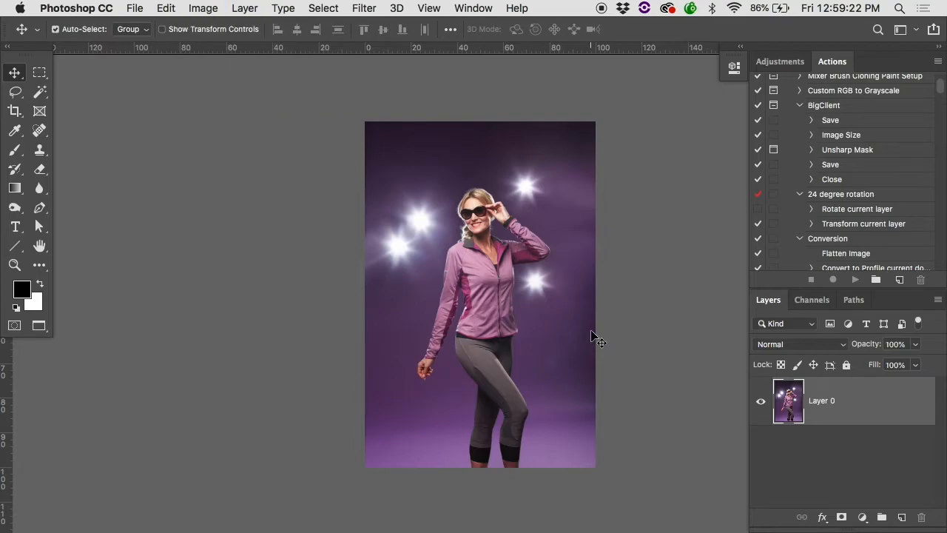
drag(510, 336, 873, 503)
drag(277, 287, 518, 330)
Turn on Delete Cropped Pixels and crop the photo to the model's head and torso at 5 x 7 in
key(c)
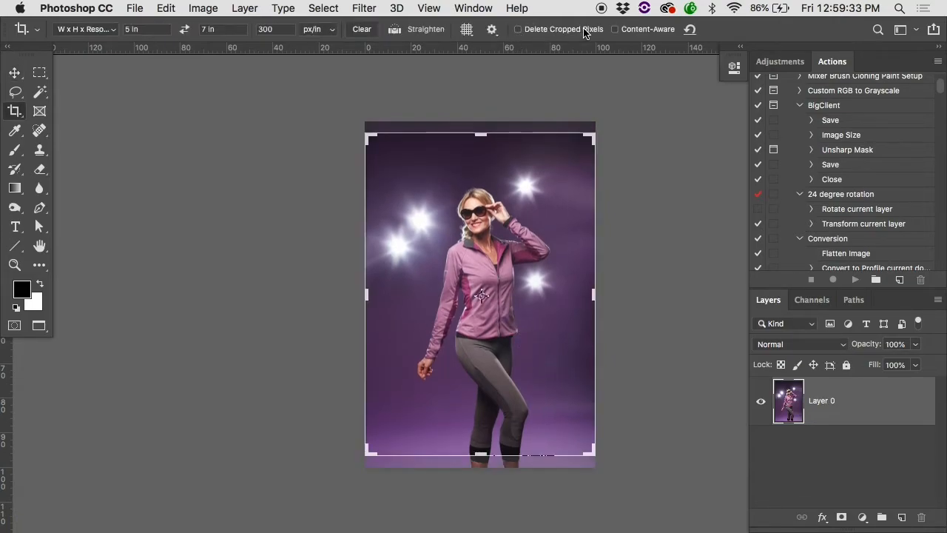
click(518, 30)
key(Escape)
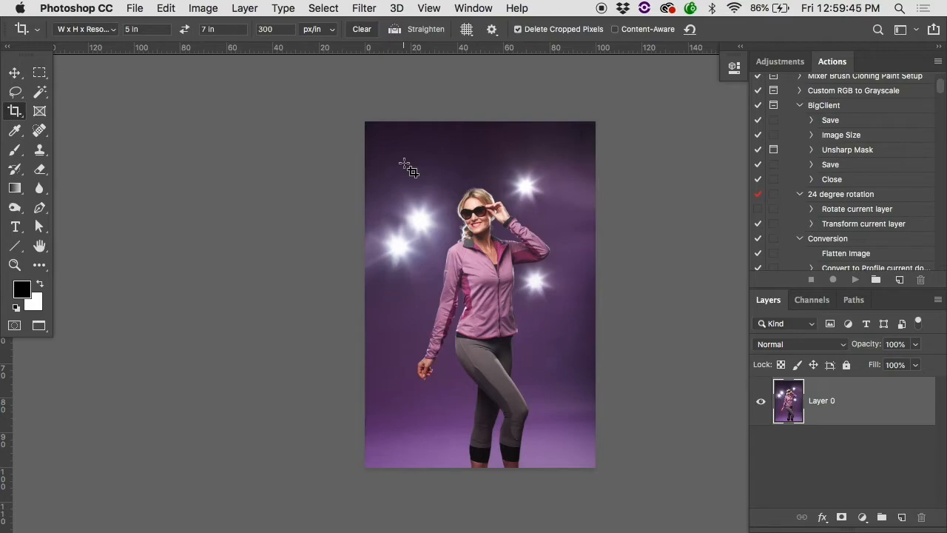
drag(417, 157, 561, 343)
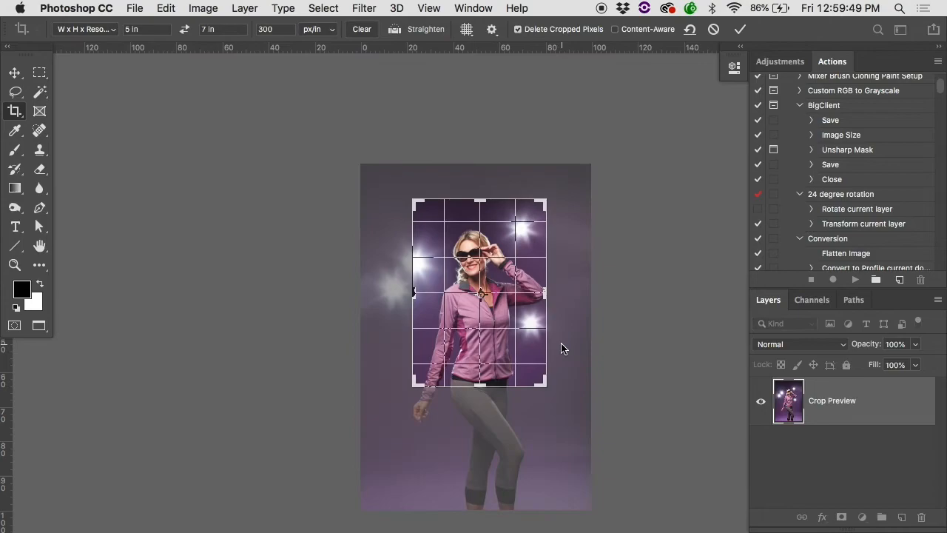
key(Return)
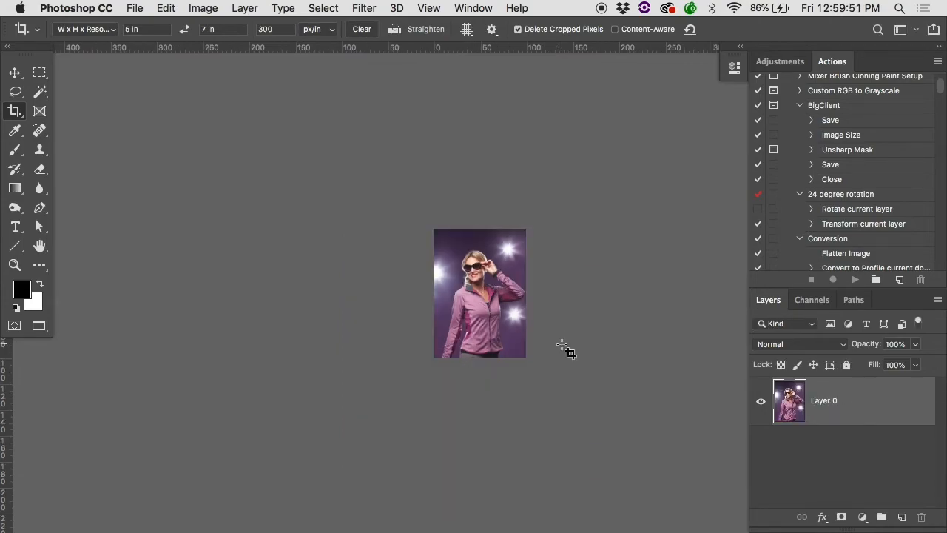
Move the cropped photo layer around to check for image beyond its edges, and undo back to the uncropped photo
scroll(516, 318, right, 2)
scroll(516, 318, left, 1)
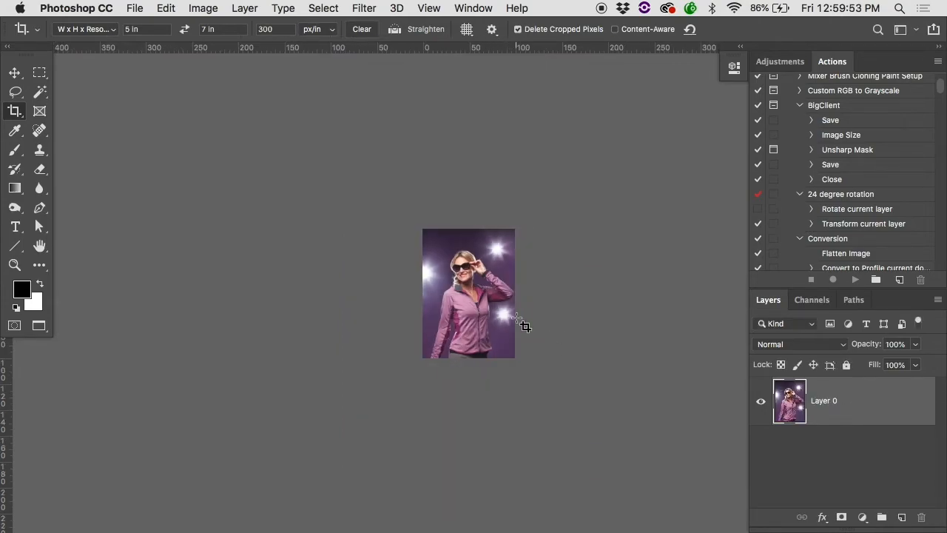
key(super+plus)
key(super+plus)
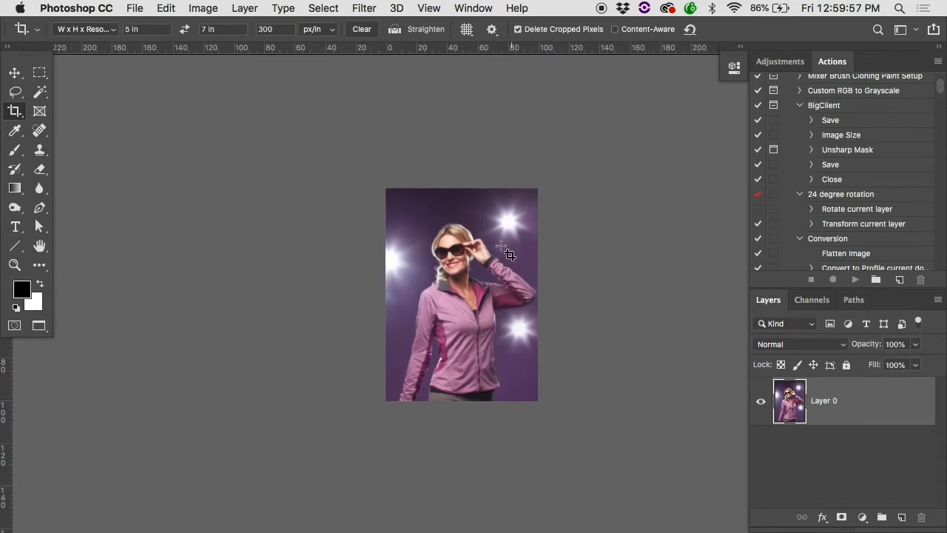
key(v)
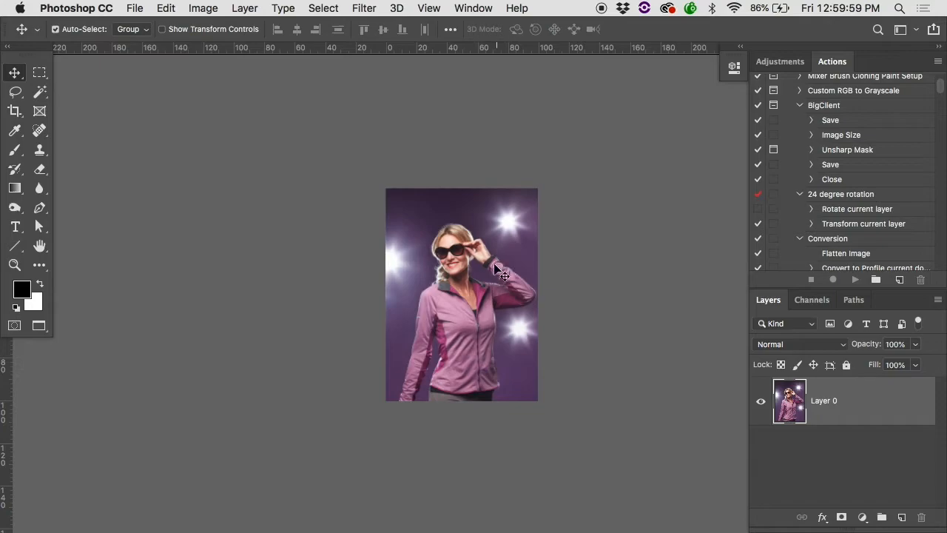
drag(469, 312, 468, 283)
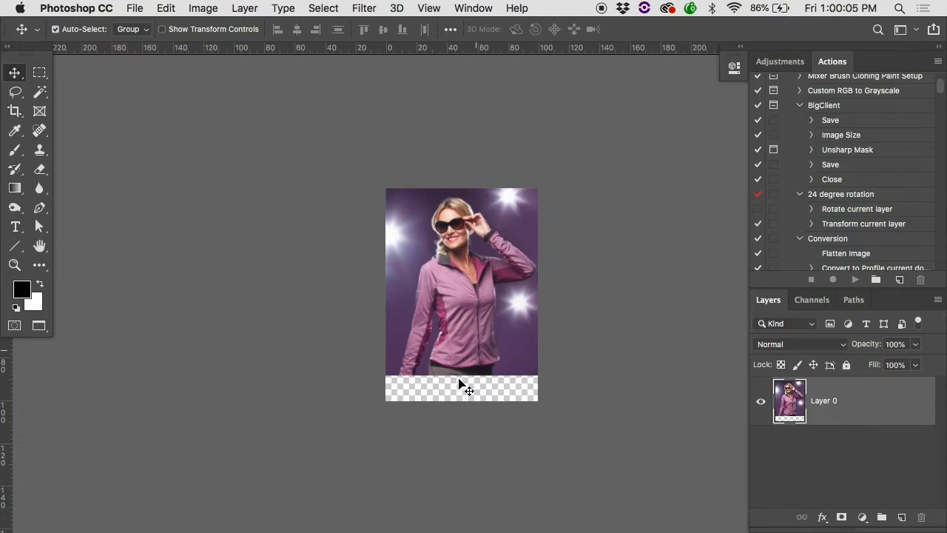
drag(438, 338, 395, 389)
key(super+z)
key(super+z)
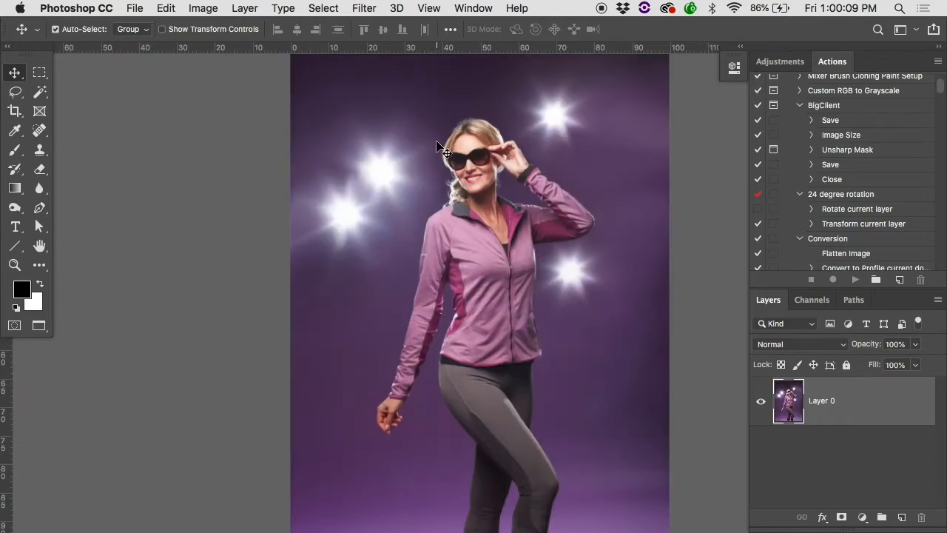
Crop the photo to the model's head and torso at 5 x 7 in with Delete Cropped Pixels turned off
key(c)
drag(381, 78, 598, 437)
key(Return)
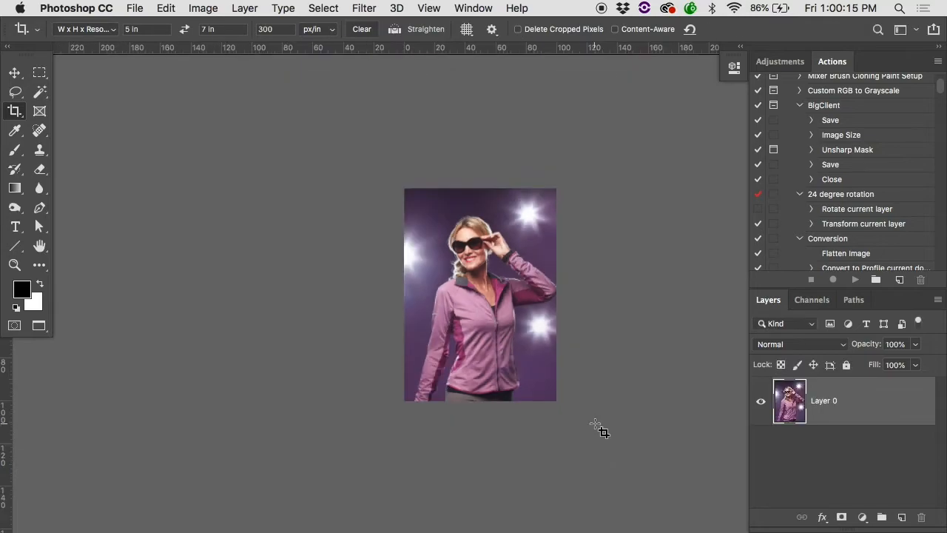
Reposition the photo layer slightly within the cropped canvas, and undo back to the full photo
key(v)
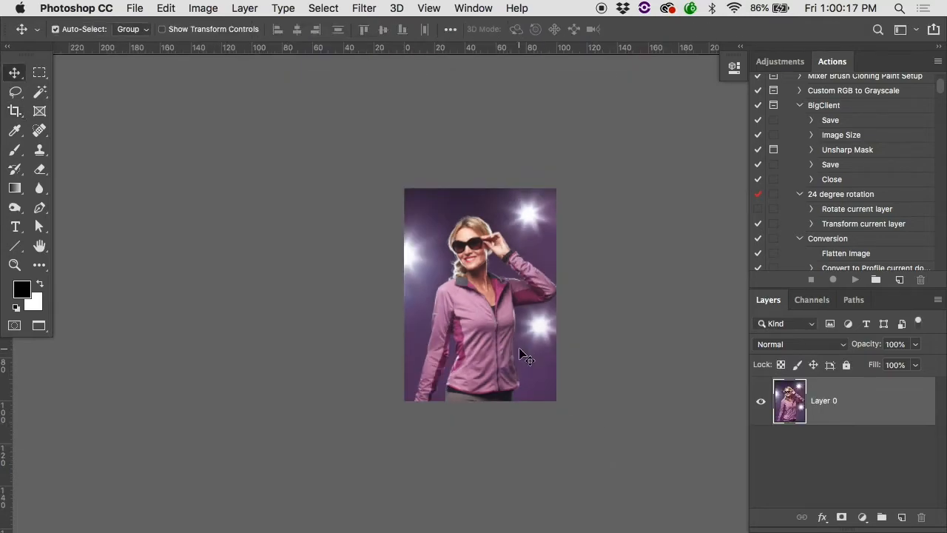
mouse_move(501, 343)
mouse_down()
mouse_move(509, 259)
mouse_move(546, 249)
mouse_move(592, 313)
mouse_move(560, 376)
mouse_move(486, 413)
mouse_move(397, 339)
mouse_move(411, 213)
mouse_move(473, 267)
mouse_move(500, 333)
mouse_up()
key(super+z)
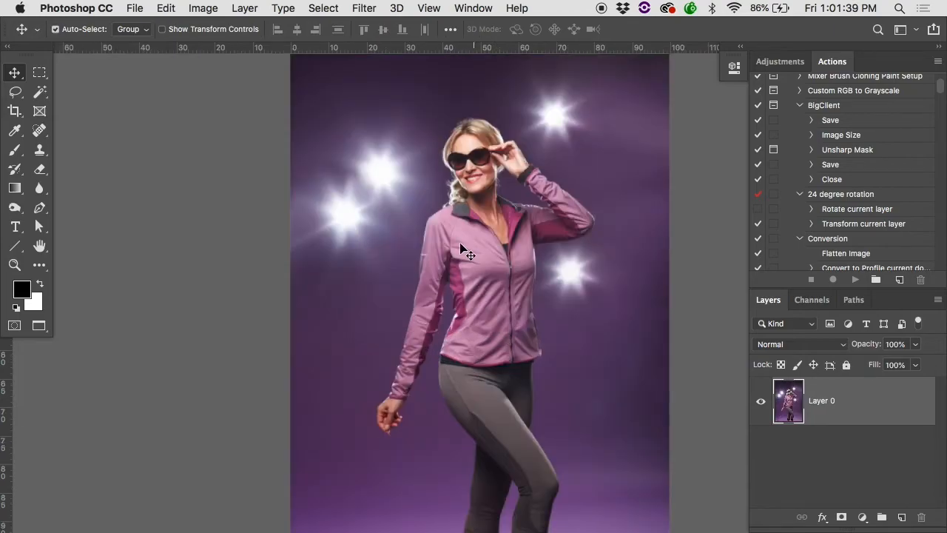
Set the crop size to 8 in wide by 10 in high, and undo the height change
key(c)
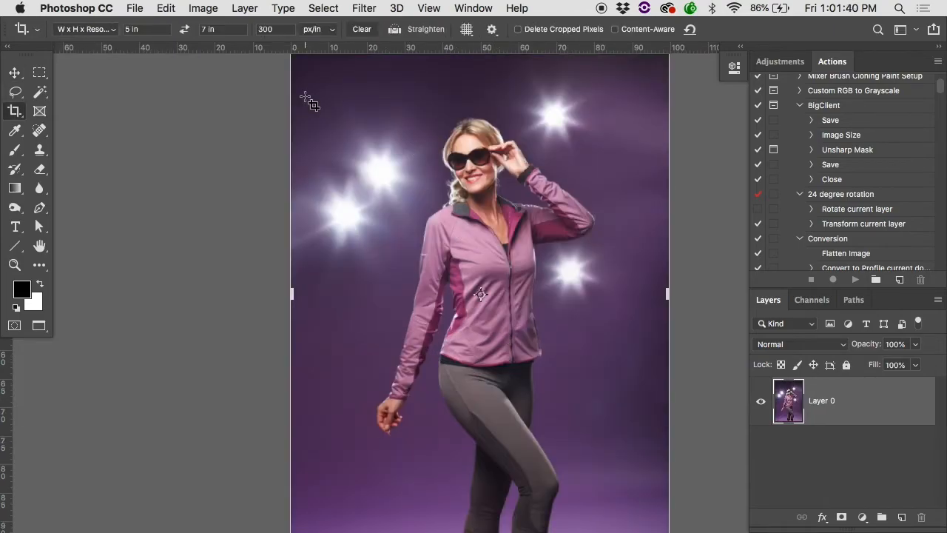
click(146, 30)
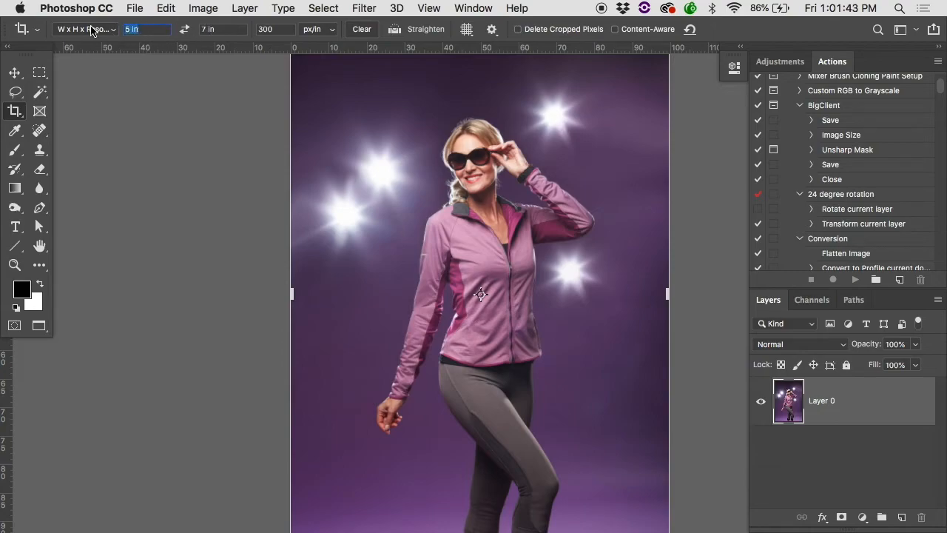
text(8)
key(Tab)
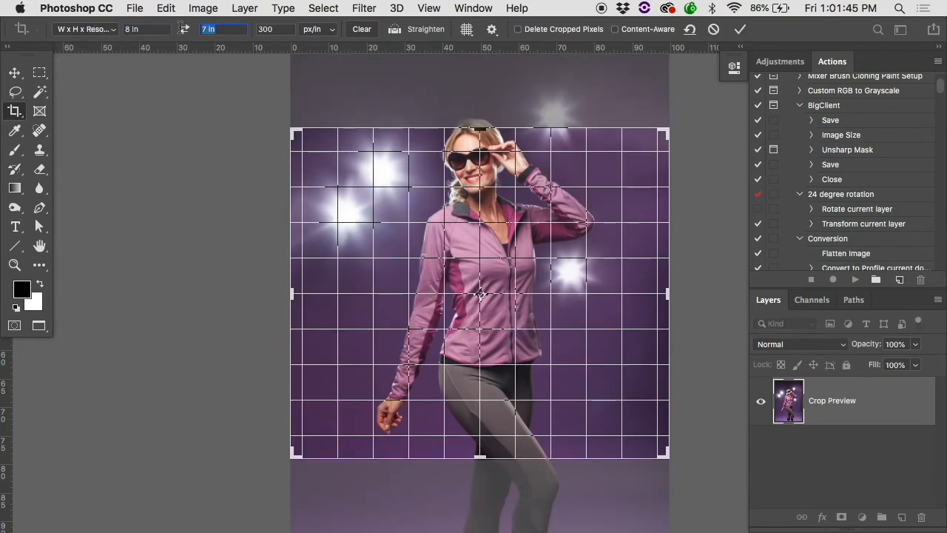
text(10)
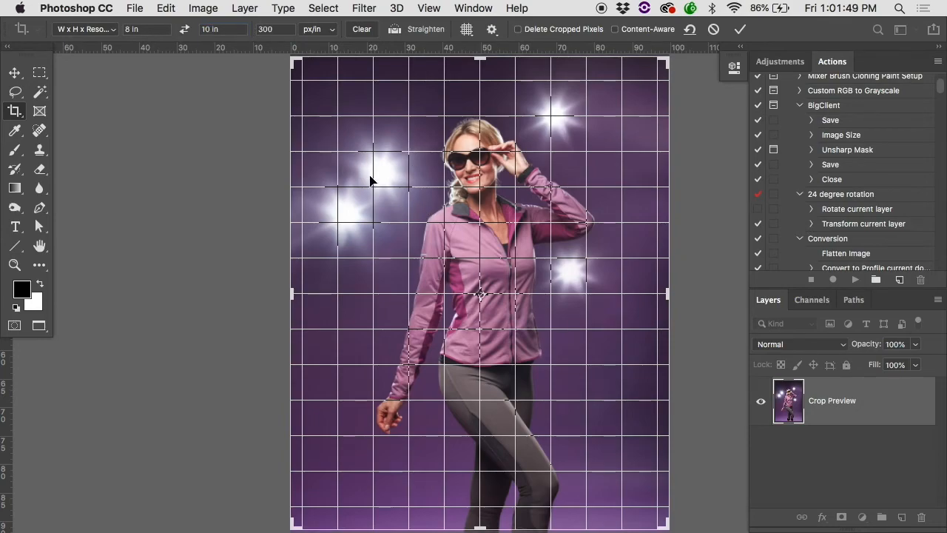
key(super+z)
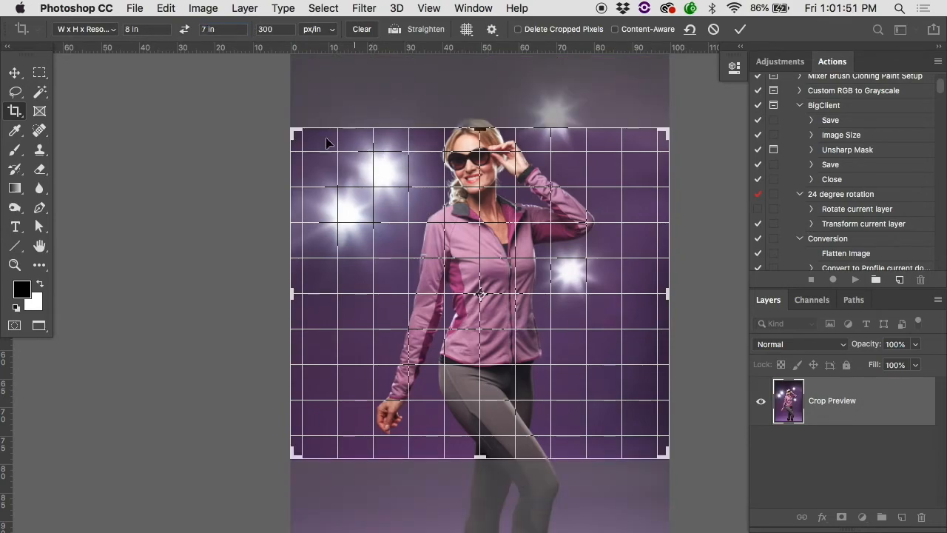
Swap the crop dimensions to 7 x 8 in and crop the photo tightly around the model's face
key(x)
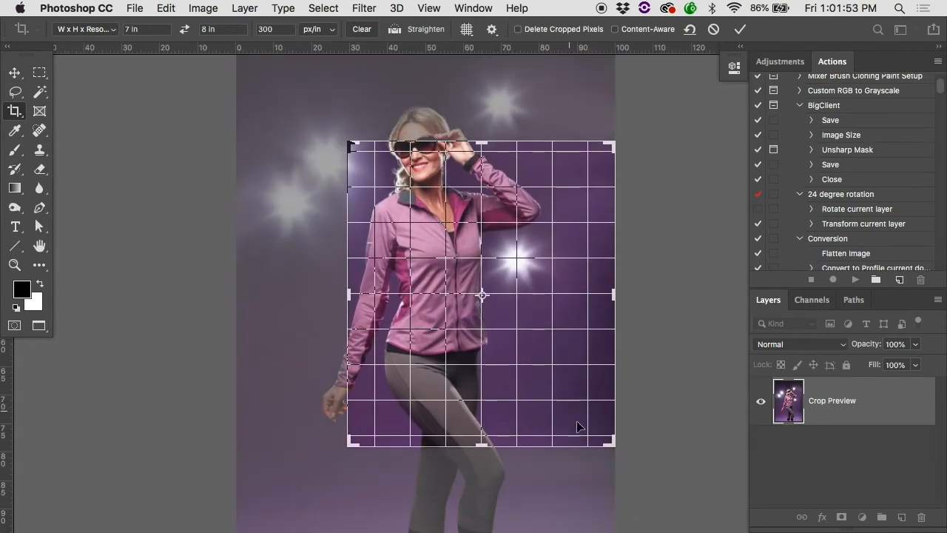
drag(616, 443, 445, 335)
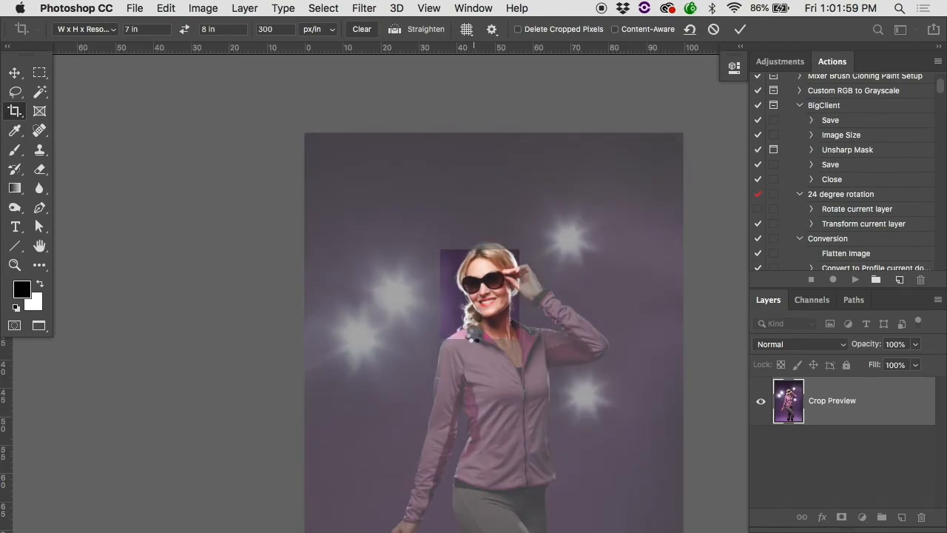
key(Return)
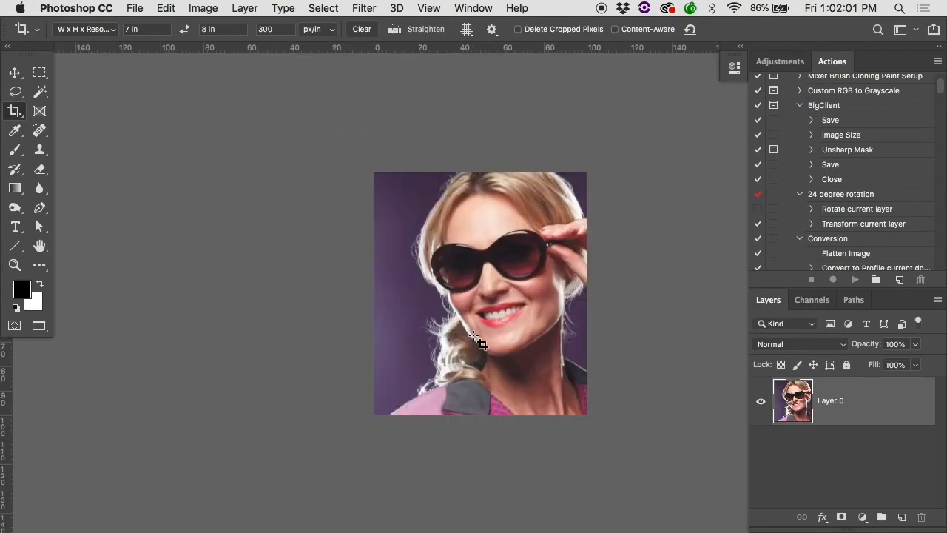
Move the layer within the cropped canvas to show the model's whole head and raised hand, and undo the move and crop
key(v)
drag(543, 313, 503, 349)
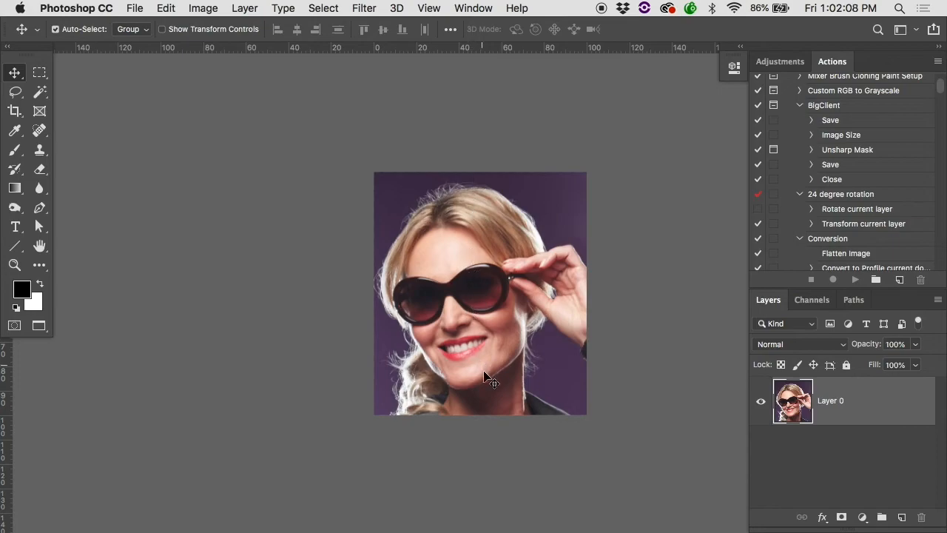
key(super+minus)
key(super+minus)
key(super+minus)
key(super+minus)
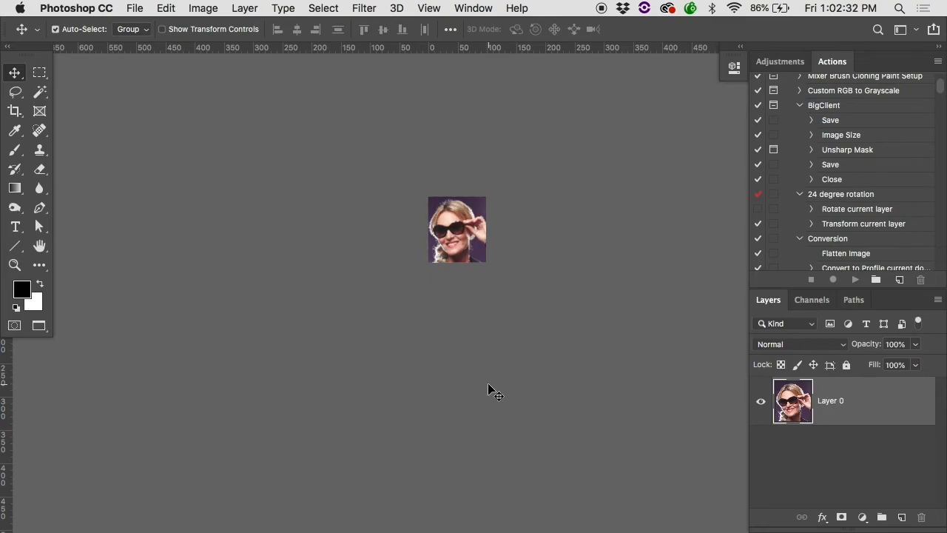
key(super+z)
super+click(477, 251)
key(super+z)
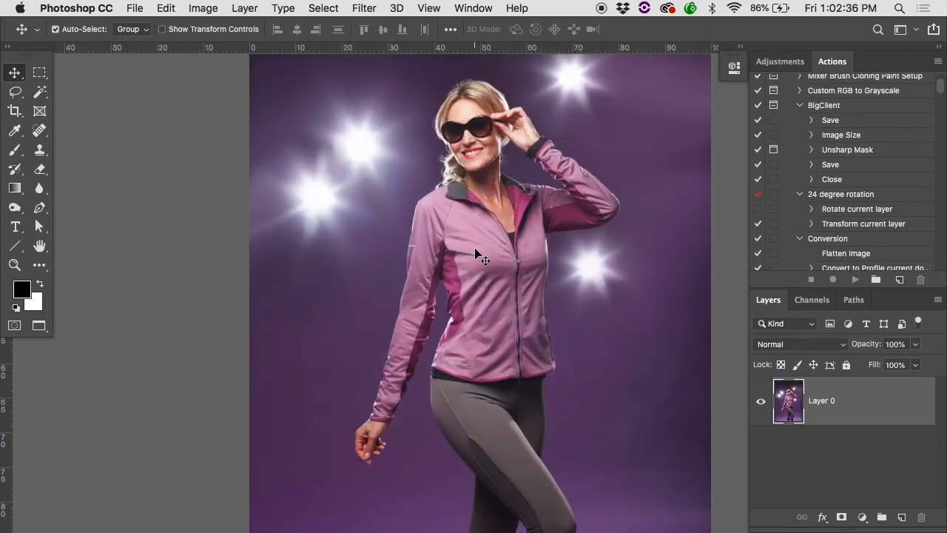
Start an 8 x 7 in, 300 px/in crop around the model's raised arm and turn on Classic Mode for the crop tool
alt+super+click(476, 250)
key(c)
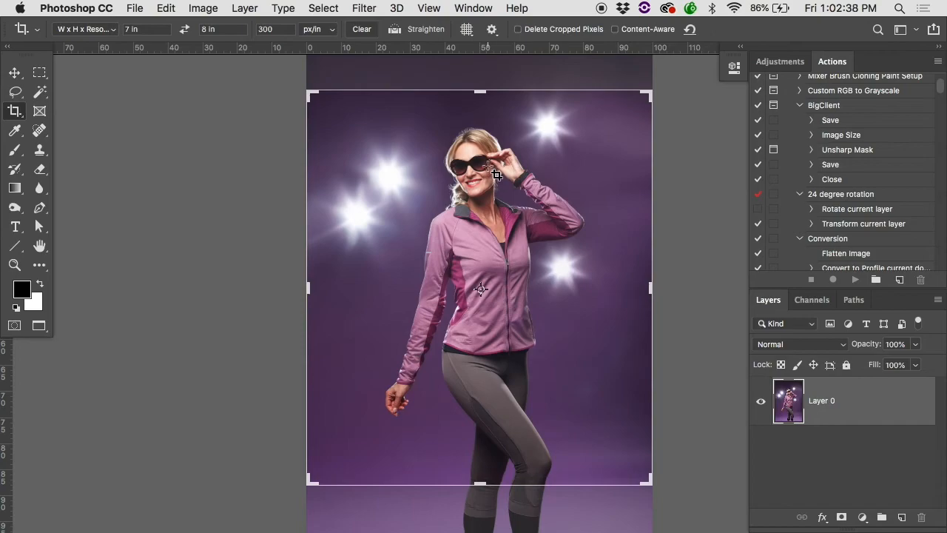
drag(313, 480, 386, 337)
drag(573, 363, 539, 360)
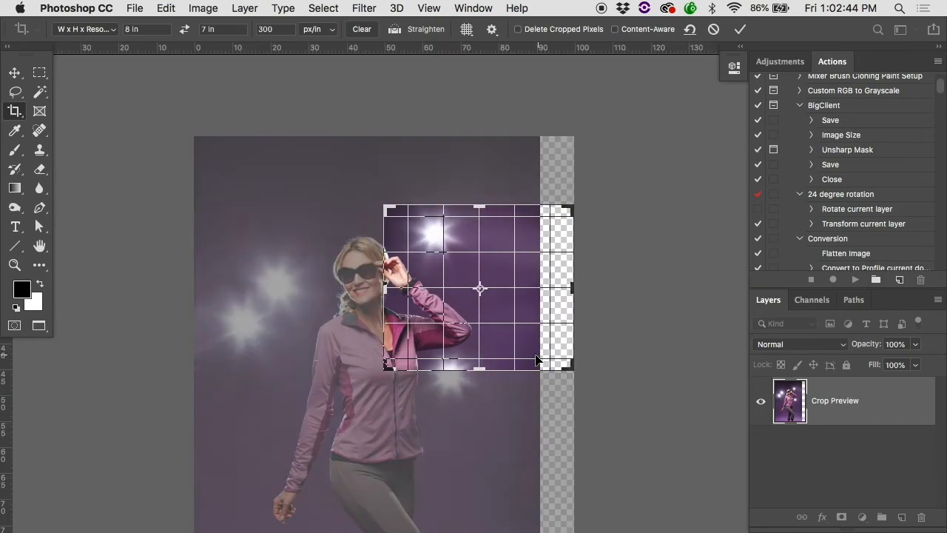
click(492, 28)
click(432, 49)
Try to crop the photo to a tiny area beside the model's sunglasses and fingers at 8 x 7 in, 300 px/in, and cancel the crop
drag(573, 370, 470, 333)
drag(465, 292, 420, 298)
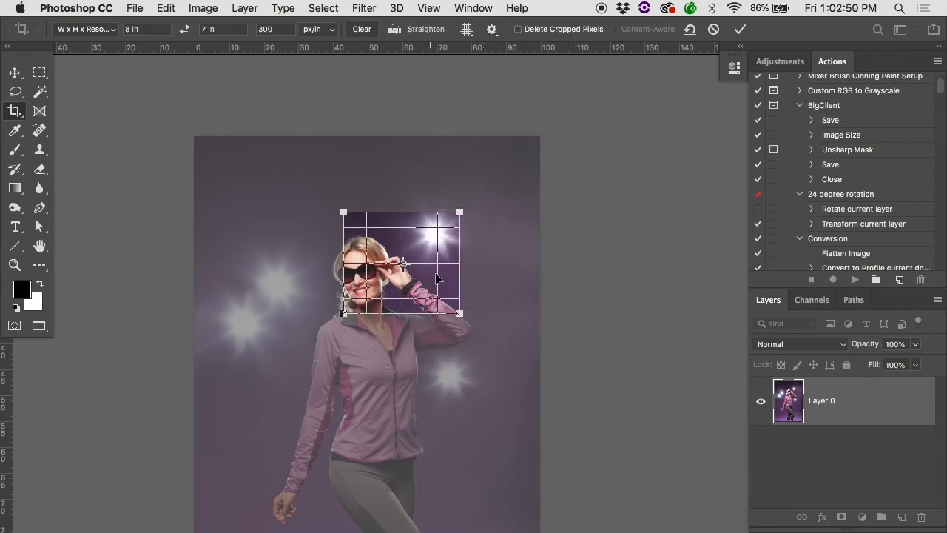
drag(457, 210, 388, 247)
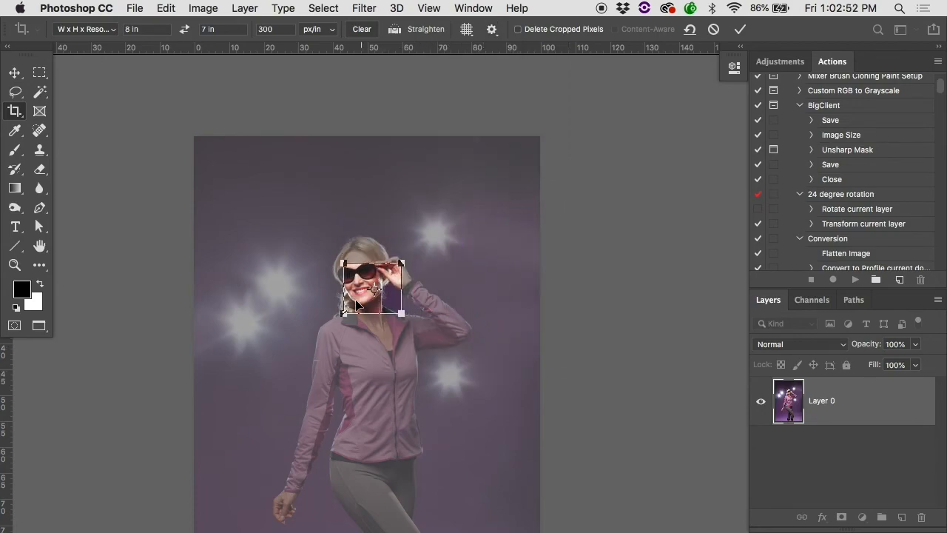
drag(342, 313, 385, 287)
key(Return)
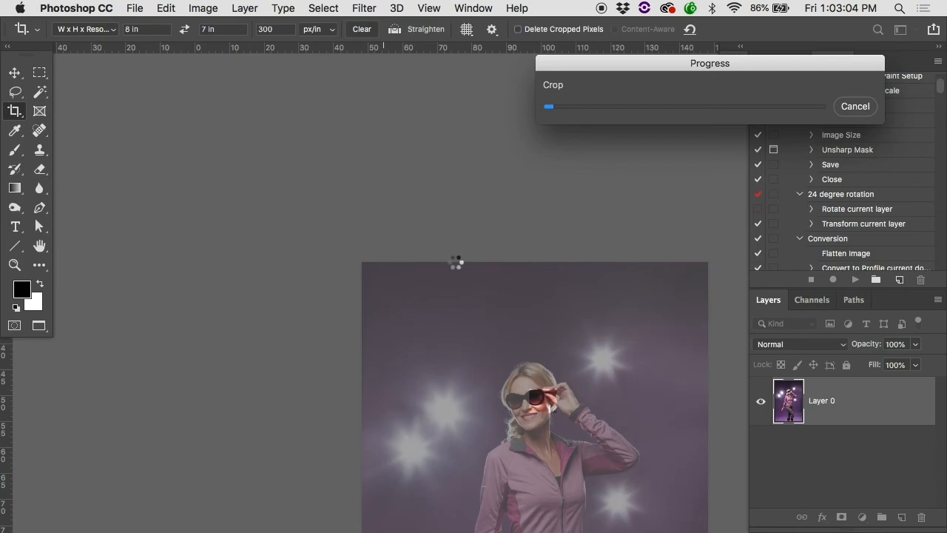
click(860, 111)
Try to crop the photo to a minute 8 x 7 in, 300 px/in area on the model's teeth, and dismiss the resulting alert
scroll(527, 440, up, 10)
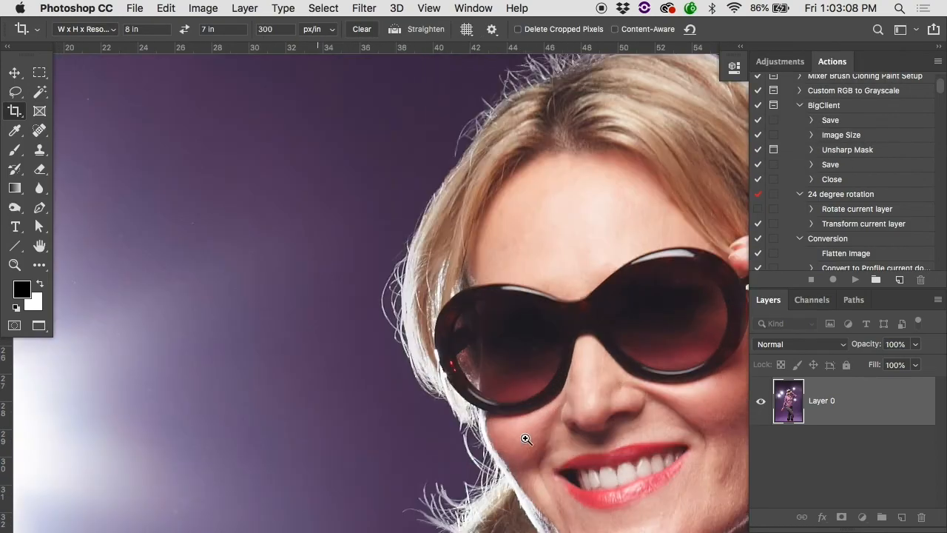
scroll(527, 440, down, 2)
scroll(527, 439, right, 3)
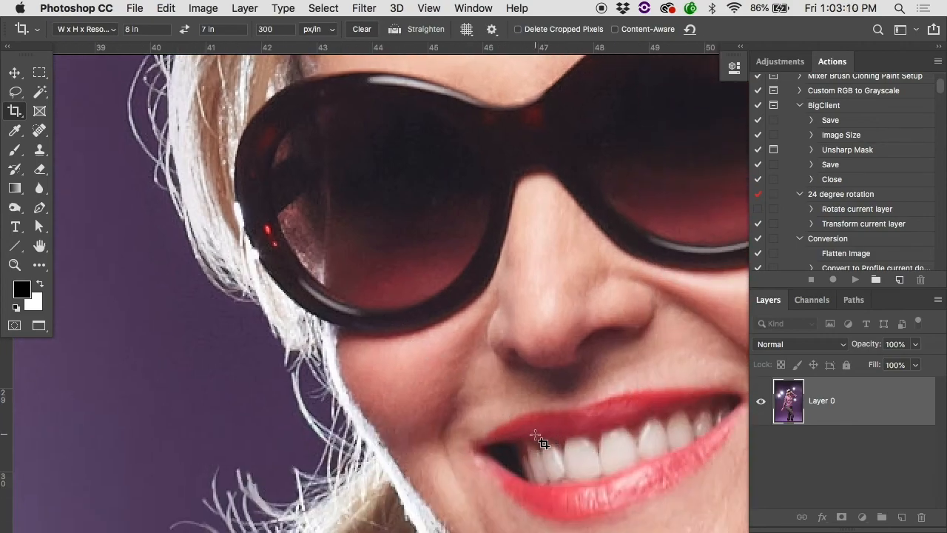
drag(570, 485, 582, 501)
key(Return)
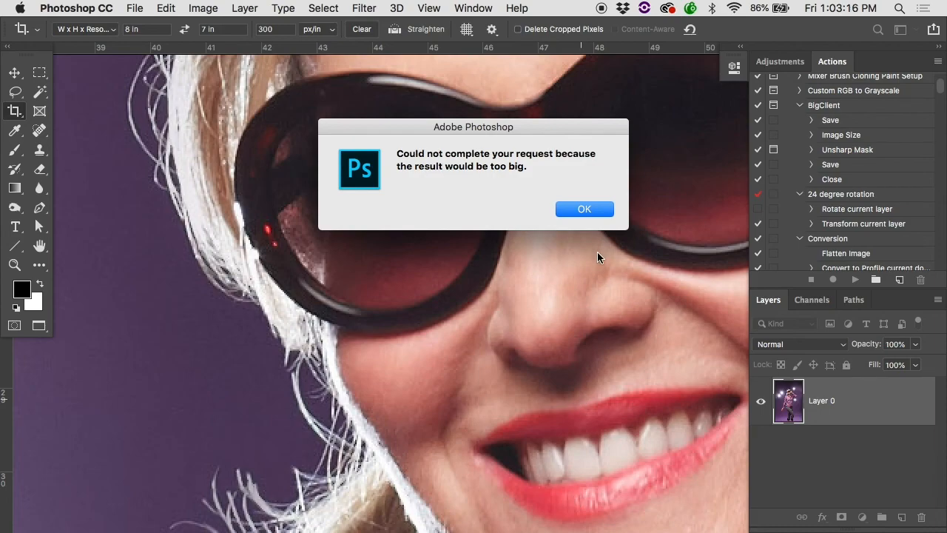
click(603, 211)
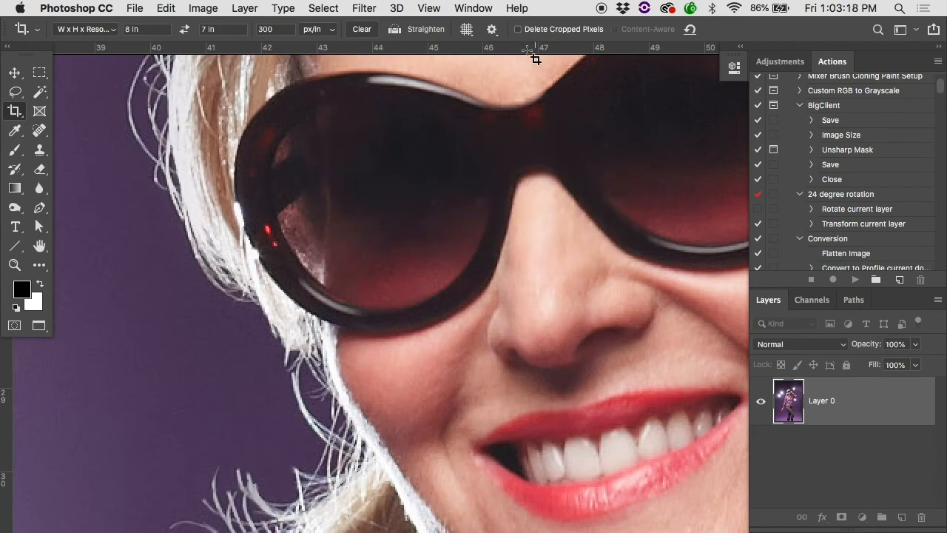
alt+click(502, 165)
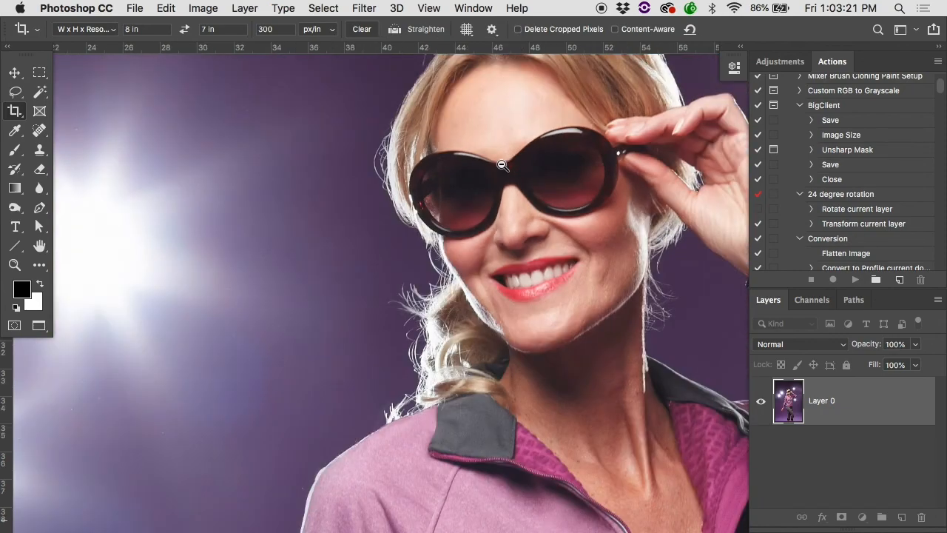